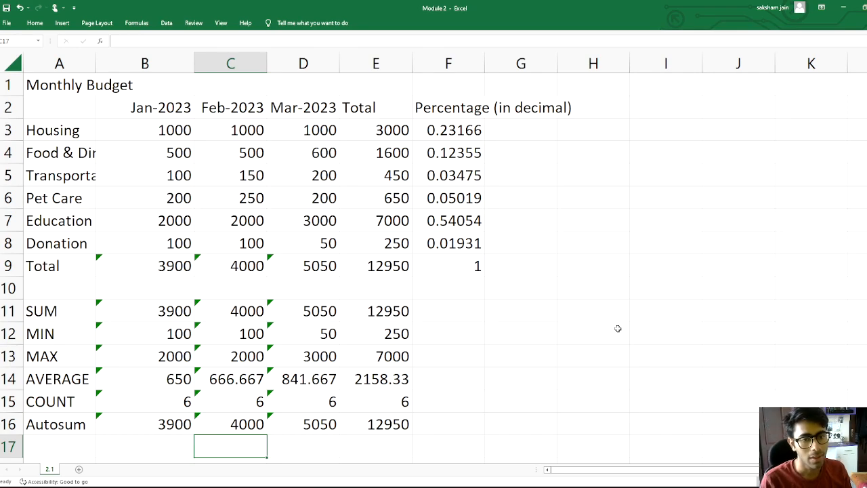
Inspect the SUM formulas in the Total row and the SUM, MIN, MAX, AVERAGE and COUNT rows
{"action": "left_click", "coordinate": [233, 264]}
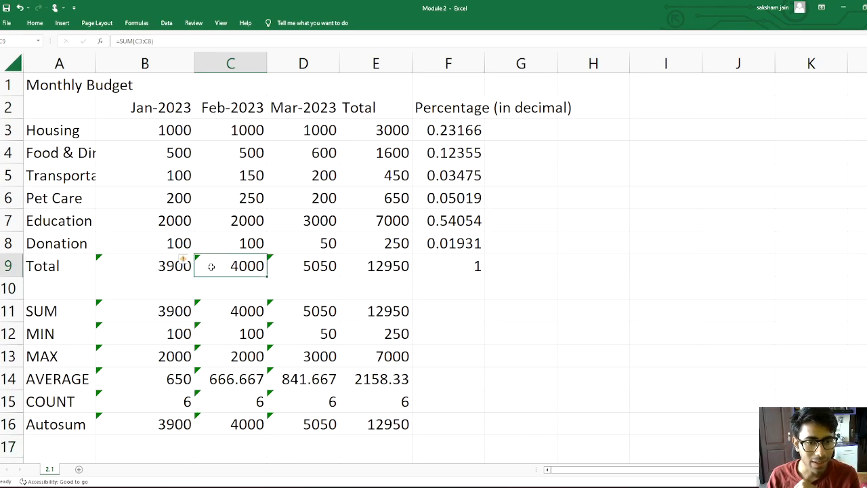
{"action": "left_click", "coordinate": [171, 268]}
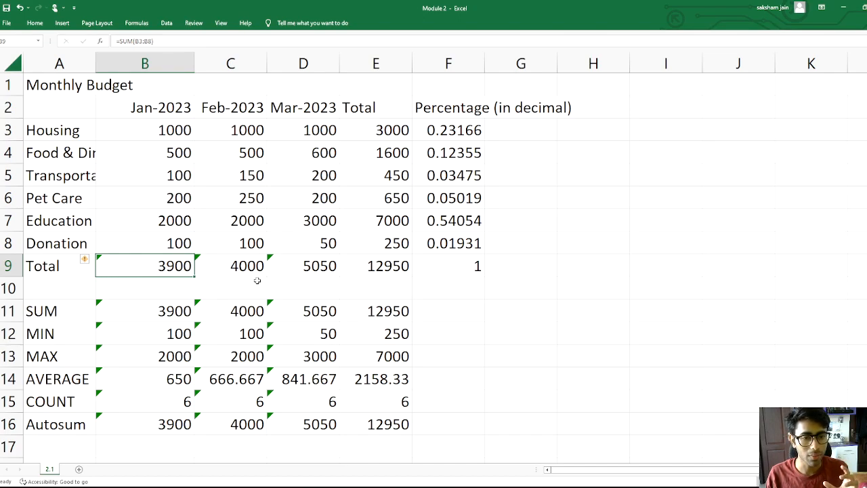
{"action": "left_click", "coordinate": [213, 273]}
{"action": "left_click", "coordinate": [150, 268]}
{"action": "left_click", "coordinate": [217, 265]}
{"action": "left_click", "coordinate": [192, 309]}
{"action": "left_click", "coordinate": [213, 309]}
{"action": "left_click", "coordinate": [170, 334]}
{"action": "left_click", "coordinate": [227, 332]}
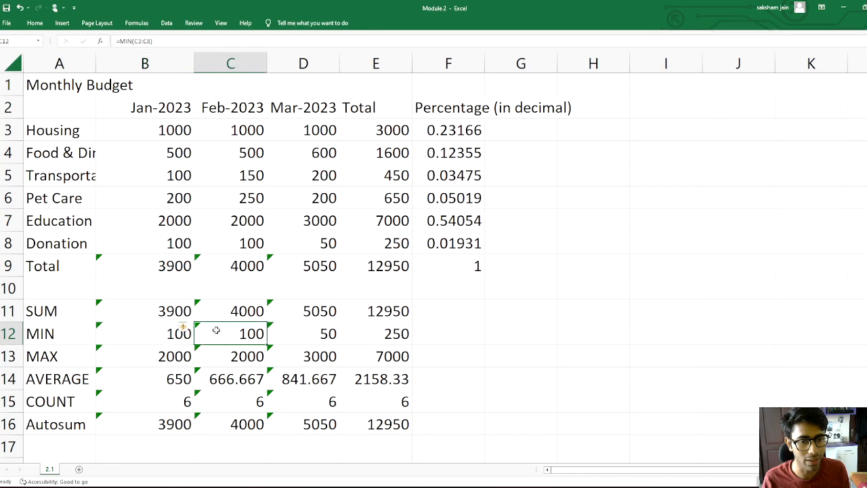
{"action": "left_click_drag", "start_coordinate": [145, 307], "coordinate": [318, 400]}
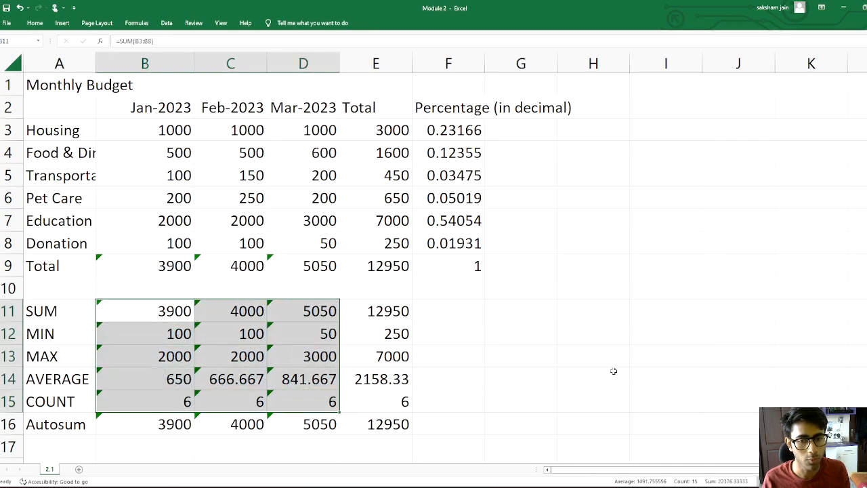
{"action": "left_click", "coordinate": [612, 371]}
{"action": "left_click", "coordinate": [144, 269]}
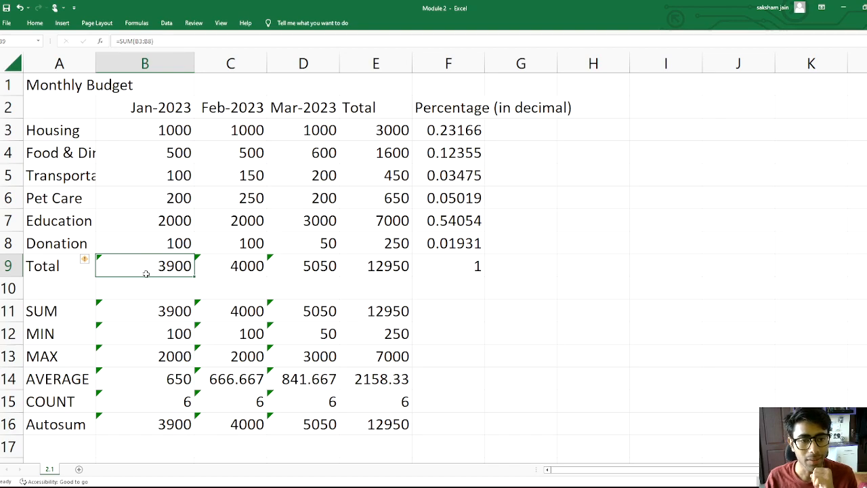
{"action": "double_click", "coordinate": [150, 266]}
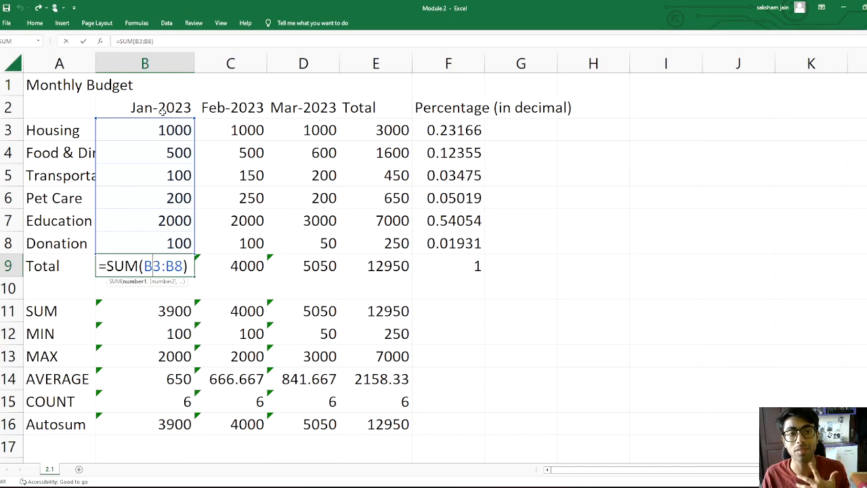
{"action": "left_click", "coordinate": [167, 109]}
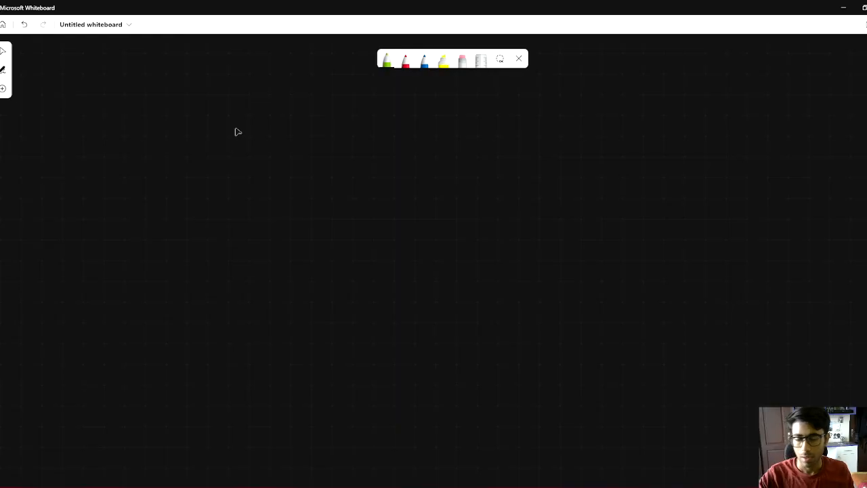
Switch to Microsoft Whiteboard and sketch a bracketed cell range labelled Sum to illustrate the formula
{"action": "mouse_move", "coordinate": [359, 161]}
{"action": "left_mouse_down"}
{"action": "mouse_move", "coordinate": [294, 319]}
{"action": "mouse_move", "coordinate": [334, 319]}
{"action": "left_mouse_up"}
{"action": "mouse_move", "coordinate": [384, 184]}
{"action": "left_mouse_down"}
{"action": "mouse_move", "coordinate": [422, 170]}
{"action": "mouse_move", "coordinate": [450, 299]}
{"action": "left_mouse_up"}
{"action": "mouse_move", "coordinate": [389, 328]}
{"action": "left_mouse_down"}
{"action": "mouse_move", "coordinate": [372, 357]}
{"action": "mouse_move", "coordinate": [482, 350]}
{"action": "left_mouse_up"}
{"action": "mouse_move", "coordinate": [329, 126]}
{"action": "left_mouse_down"}
{"action": "mouse_move", "coordinate": [298, 128]}
{"action": "mouse_move", "coordinate": [337, 149]}
{"action": "left_mouse_up"}
{"action": "mouse_move", "coordinate": [411, 120]}
{"action": "left_mouse_down"}
{"action": "mouse_move", "coordinate": [452, 116]}
{"action": "mouse_move", "coordinate": [415, 148]}
{"action": "left_mouse_up"}
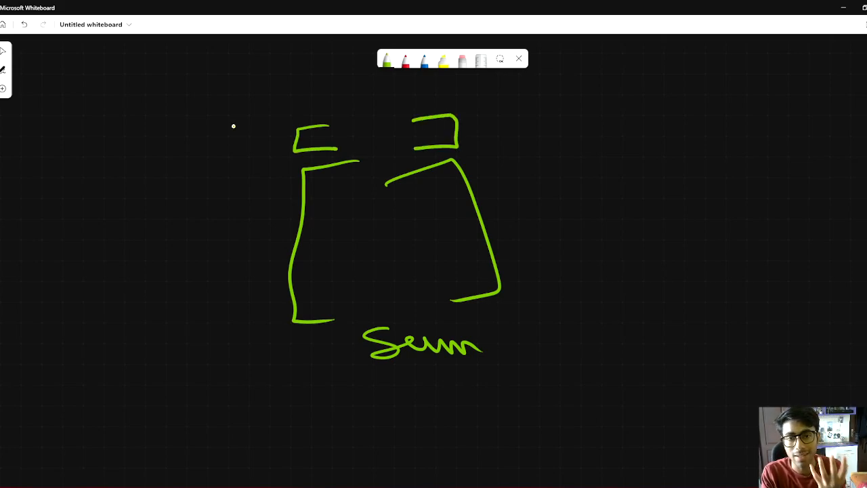
{"action": "mouse_move", "coordinate": [323, 159]}
{"action": "left_mouse_down"}
{"action": "mouse_move", "coordinate": [274, 162]}
{"action": "mouse_move", "coordinate": [286, 256]}
{"action": "mouse_move", "coordinate": [327, 340]}
{"action": "left_mouse_up"}
{"action": "mouse_move", "coordinate": [294, 106]}
{"action": "left_mouse_down"}
{"action": "mouse_move", "coordinate": [279, 128]}
{"action": "mouse_move", "coordinate": [298, 157]}
{"action": "left_mouse_up"}
{"action": "mouse_move", "coordinate": [482, 101]}
{"action": "left_mouse_down"}
{"action": "mouse_move", "coordinate": [506, 107]}
{"action": "mouse_move", "coordinate": [485, 165]}
{"action": "left_mouse_up"}
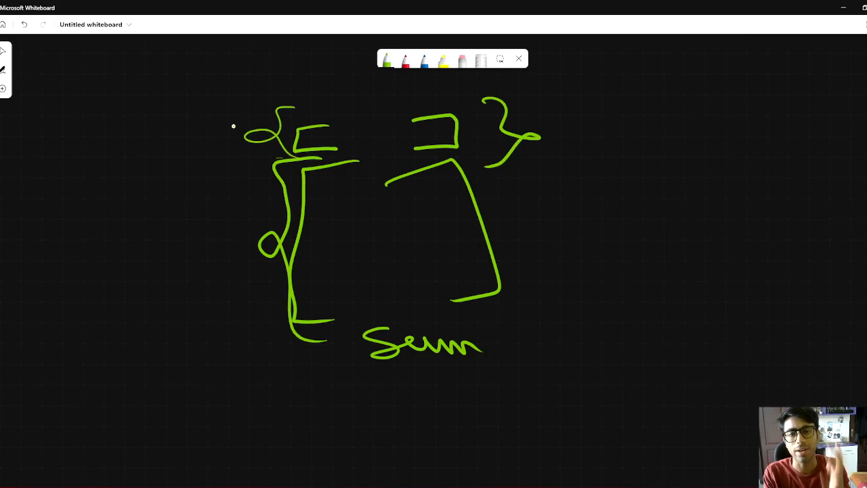
Return to Excel and select the Jan-2023 header and the Jan-2023 Total cell
{"action": "key", "text": "alt+Tab"}
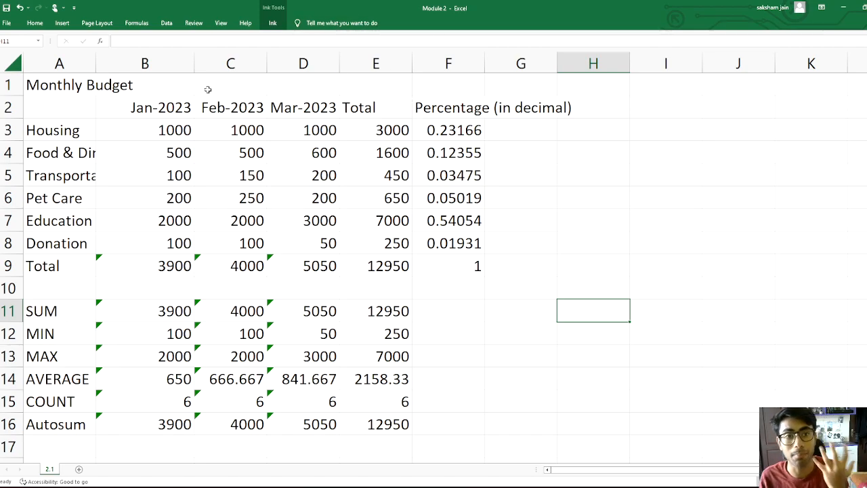
{"action": "left_click", "coordinate": [175, 107]}
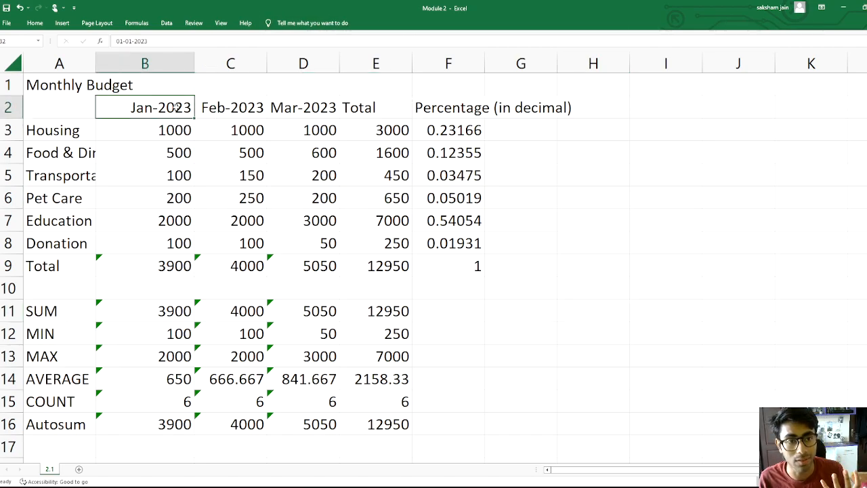
{"action": "left_click", "coordinate": [156, 267]}
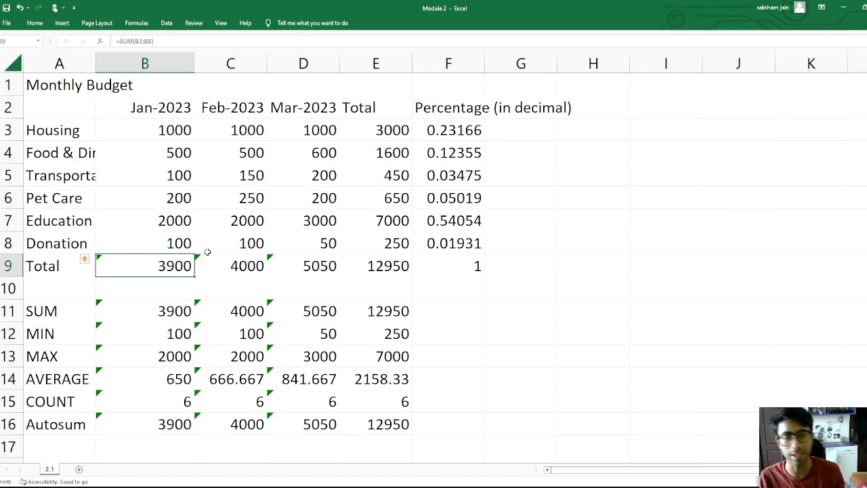
Update the Jan-2023 Total formula to include the adjacent cells
{"action": "mouse_move", "coordinate": [86, 263]}
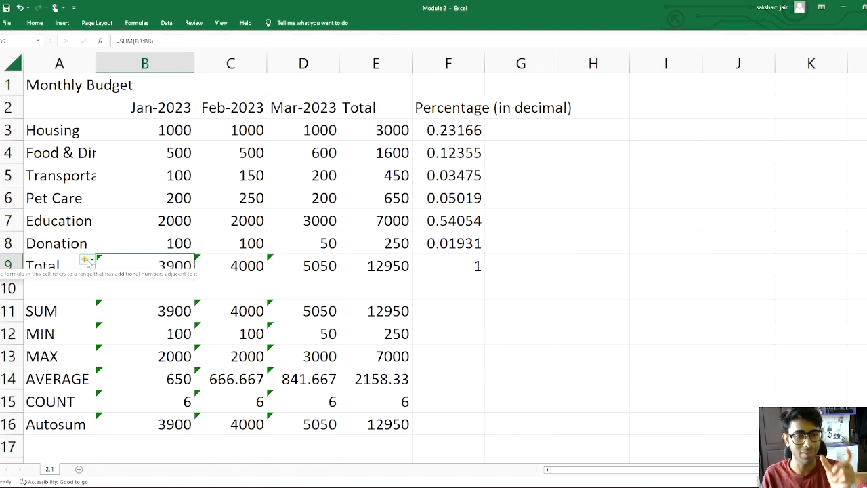
{"action": "left_click", "coordinate": [89, 262]}
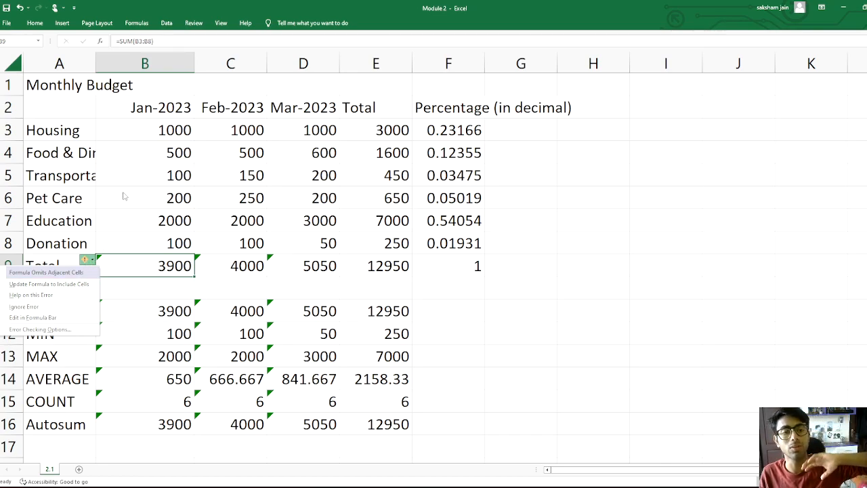
{"action": "left_click", "coordinate": [51, 284]}
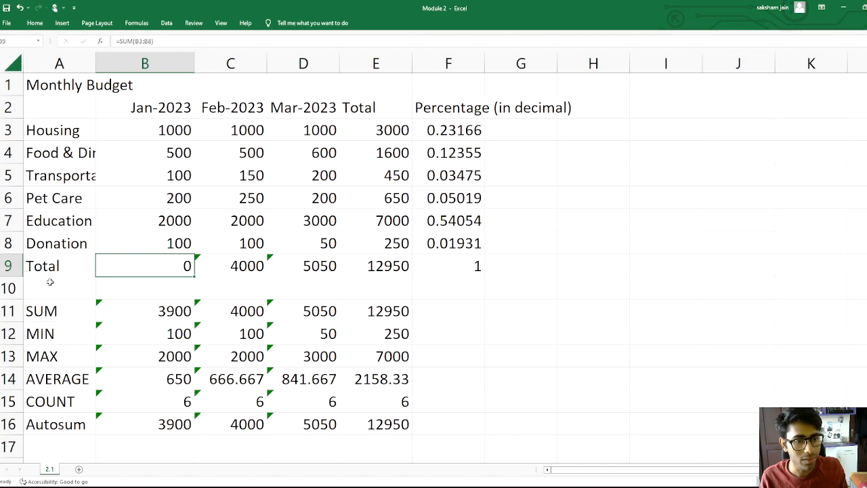
Edit the Jan-2023 Total formula back to =SUM(B3:B8)
{"action": "double_click", "coordinate": [153, 268]}
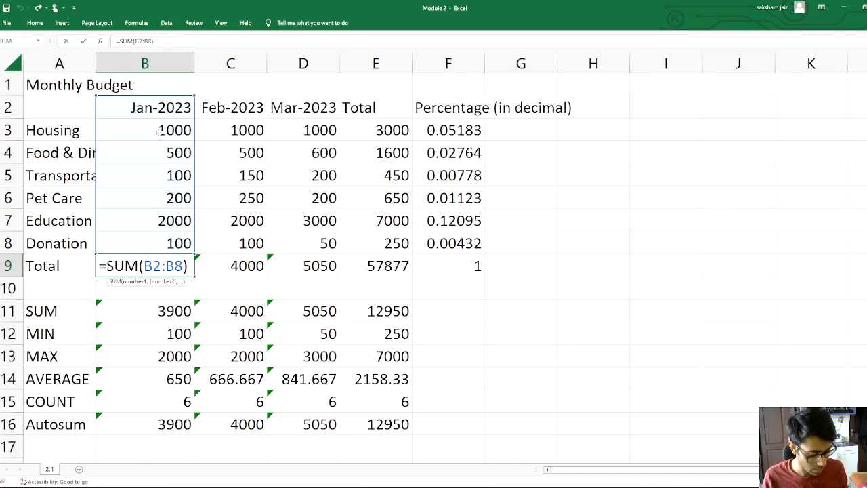
{"action": "left_click", "coordinate": [161, 266]}
{"action": "key", "text": "BackSpace"}
{"action": "type", "text": "3"}
{"action": "key", "text": "Return"}
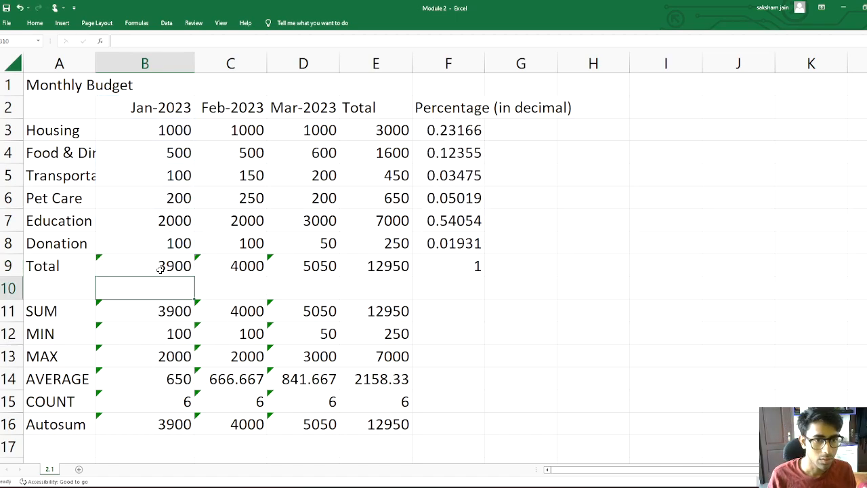
Ignore the omitted-adjacent-cells error on the Jan-2023 Total cell
{"action": "left_click", "coordinate": [108, 266]}
{"action": "left_click", "coordinate": [88, 260]}
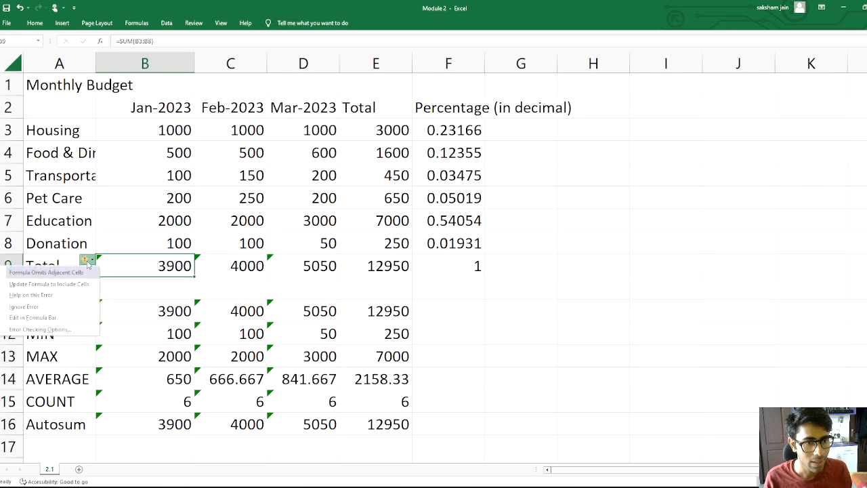
{"action": "left_click", "coordinate": [48, 309]}
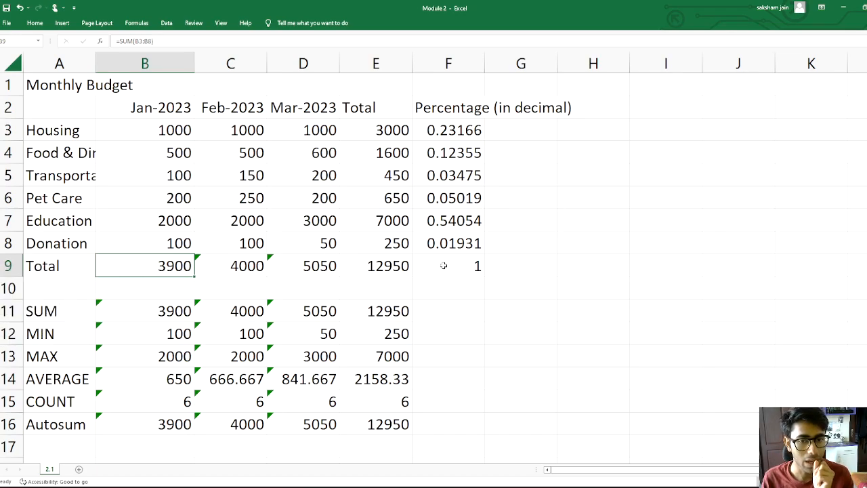
{"action": "left_click", "coordinate": [539, 272]}
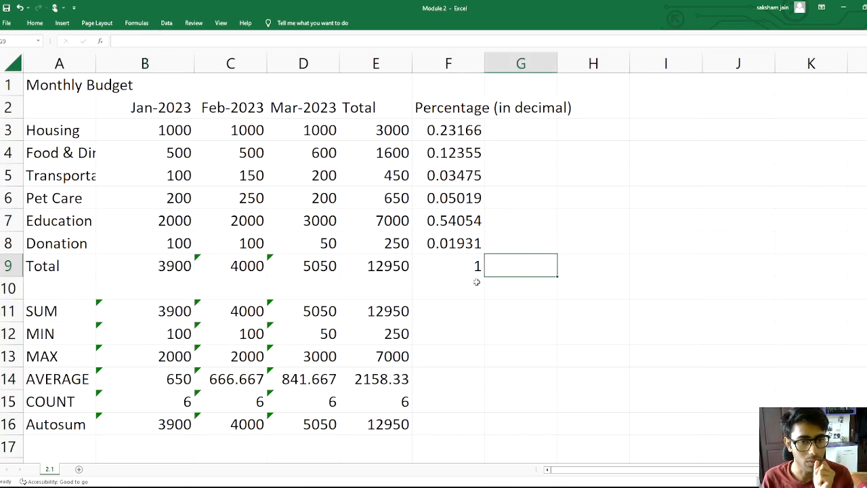
Ignore the omitted-adjacent-cells error on the Feb-2023 Total cell
{"action": "left_click", "coordinate": [198, 259]}
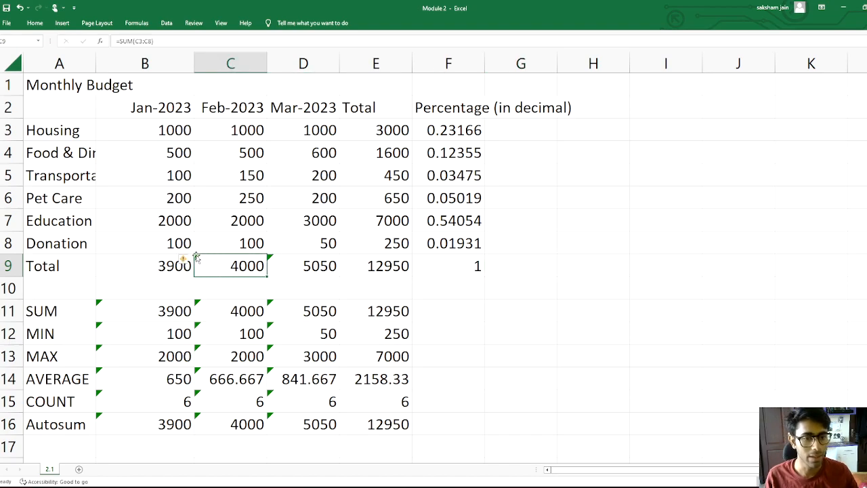
{"action": "left_click", "coordinate": [185, 259]}
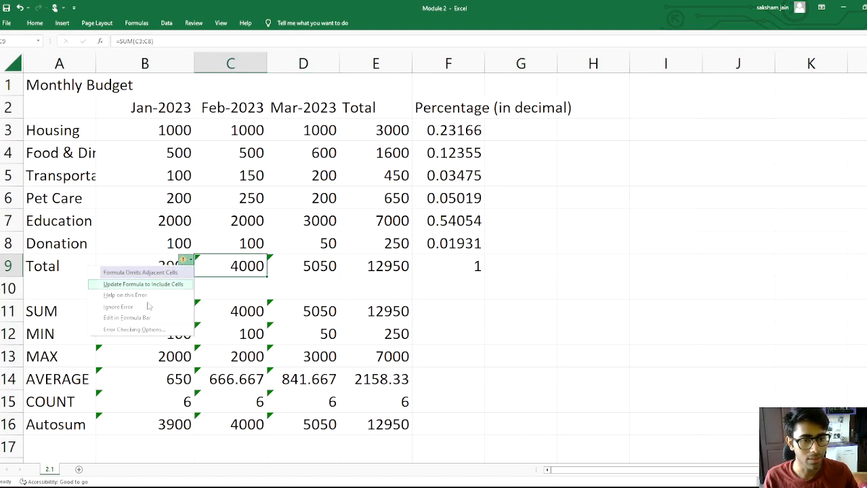
{"action": "left_click", "coordinate": [140, 310]}
{"action": "left_click", "coordinate": [521, 292]}
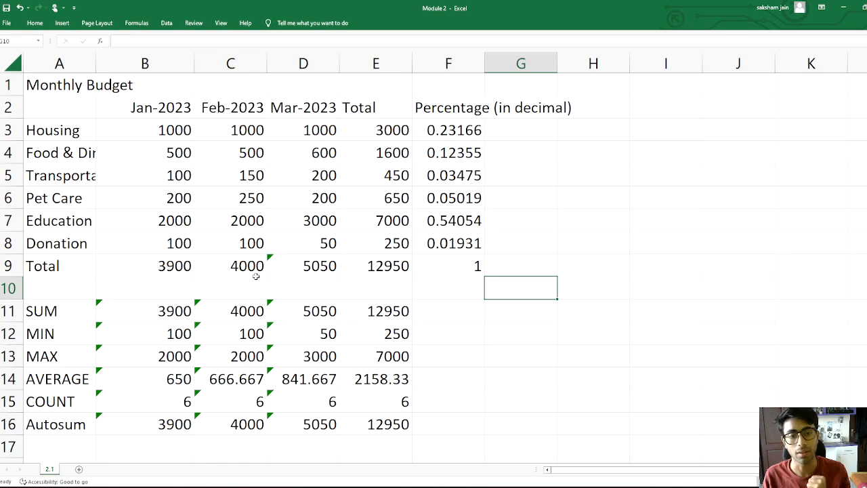
Ignore the formula errors on the Jan-2023 summary cells B11 to B16
{"action": "left_click", "coordinate": [142, 307]}
{"action": "left_click_drag", "start_coordinate": [142, 307], "coordinate": [146, 418]}
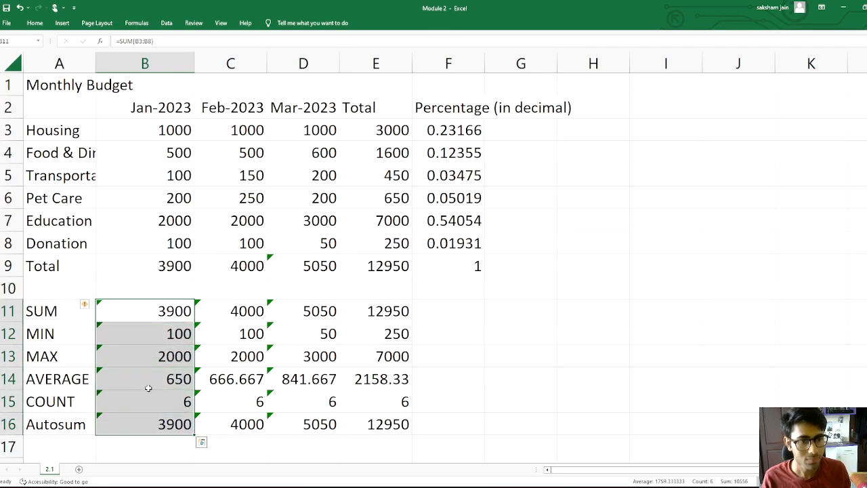
{"action": "left_click", "coordinate": [91, 306]}
{"action": "left_click", "coordinate": [65, 354]}
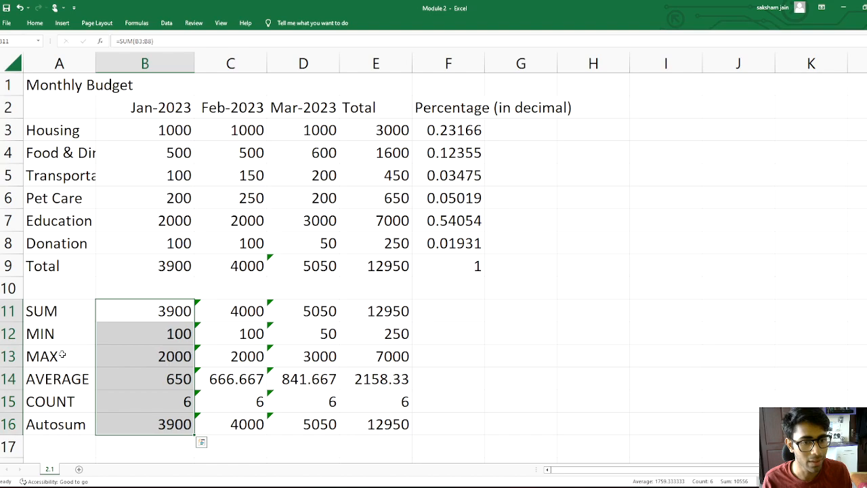
Ignore the formula errors on the Feb and Mar summary cells C11 to D16
{"action": "left_click", "coordinate": [626, 329]}
{"action": "left_click_drag", "start_coordinate": [213, 302], "coordinate": [280, 418]}
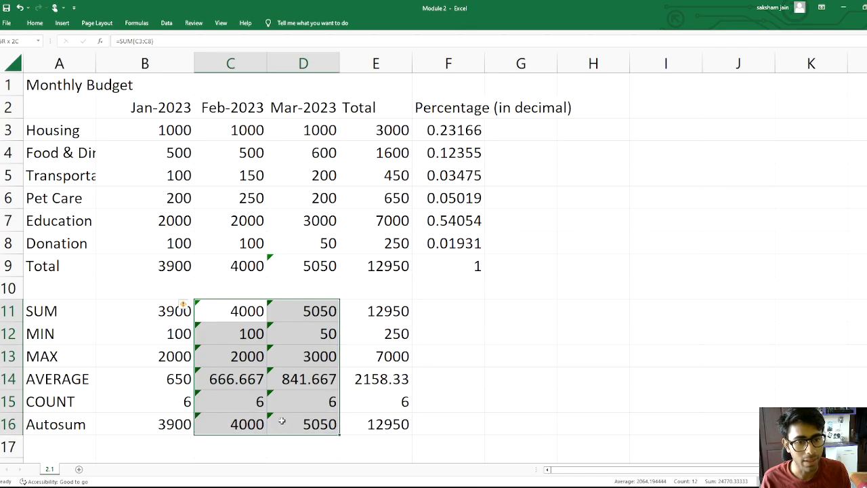
{"action": "left_click", "coordinate": [183, 305]}
{"action": "left_click", "coordinate": [135, 352]}
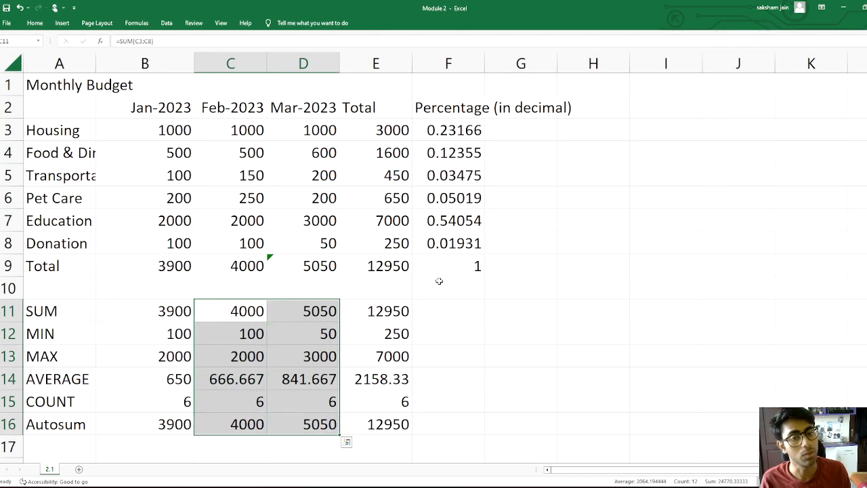
Ignore the omitted-adjacent-cells error on the Mar-2023 Total cell
{"action": "left_click", "coordinate": [270, 256]}
{"action": "left_click", "coordinate": [257, 259]}
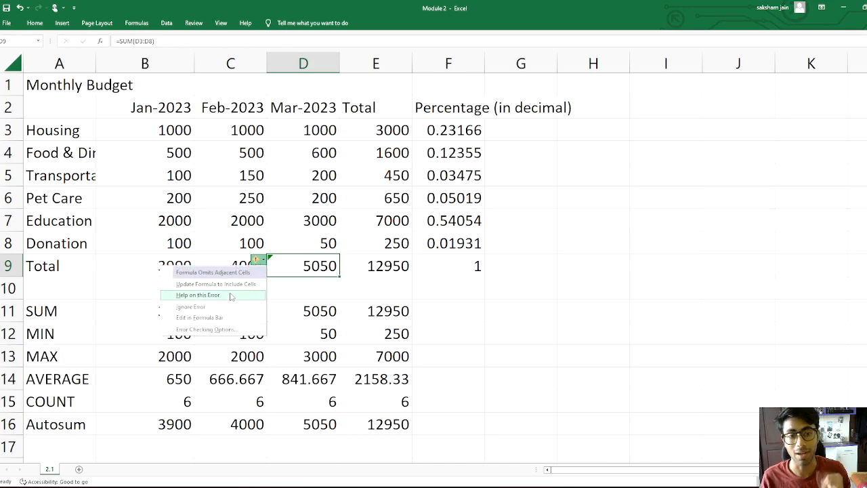
{"action": "left_click", "coordinate": [234, 306]}
{"action": "left_click", "coordinate": [609, 260]}
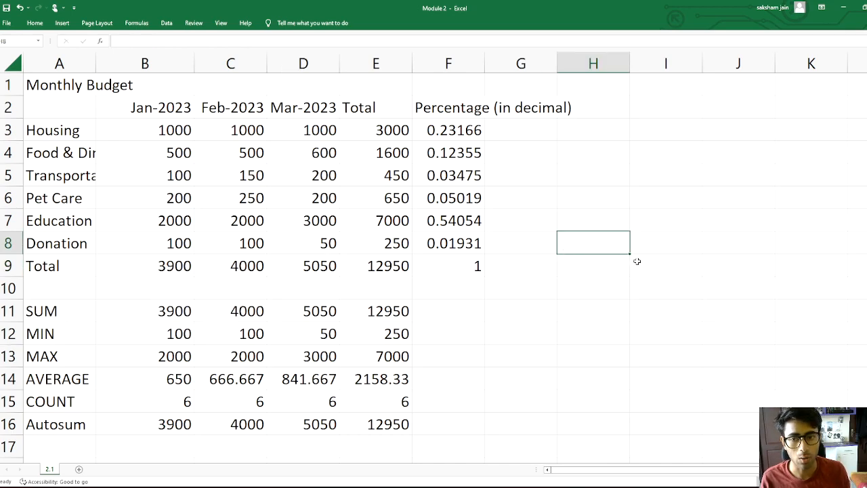
Add a new blank worksheet
{"action": "double_click", "coordinate": [651, 258]}
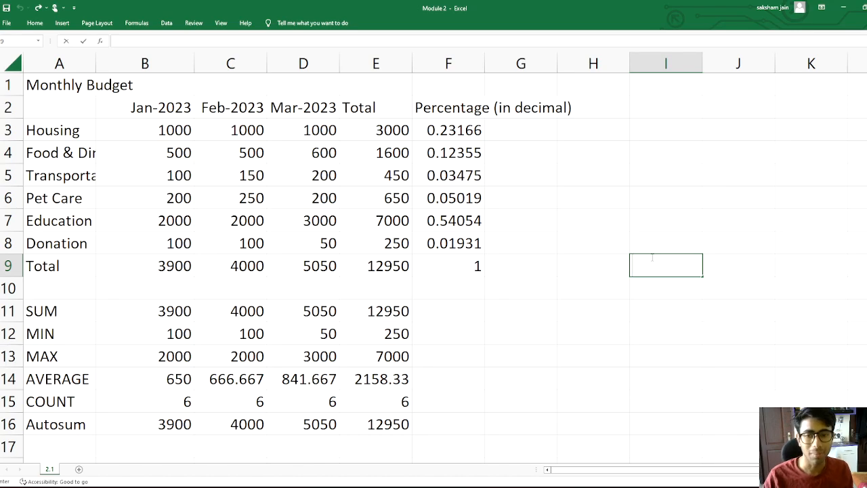
{"action": "left_click", "coordinate": [79, 469]}
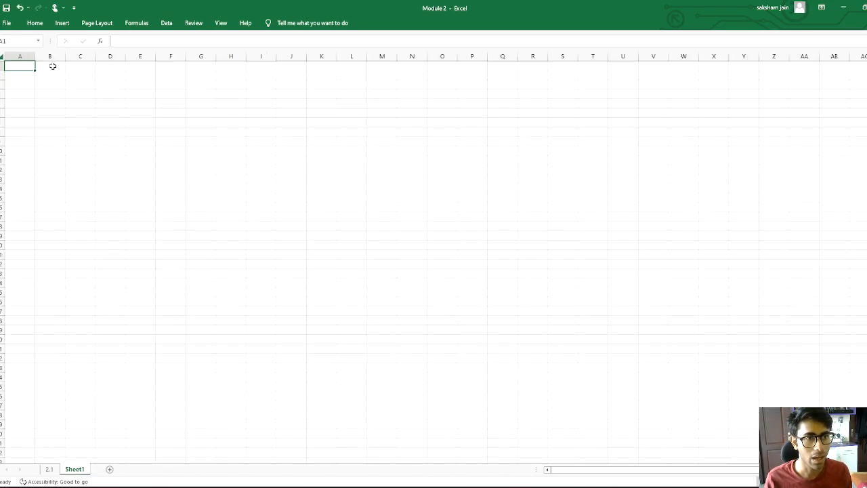
{"action": "scroll", "coordinate": [433, 259], "scroll_direction": "up", "scroll_amount": 4}
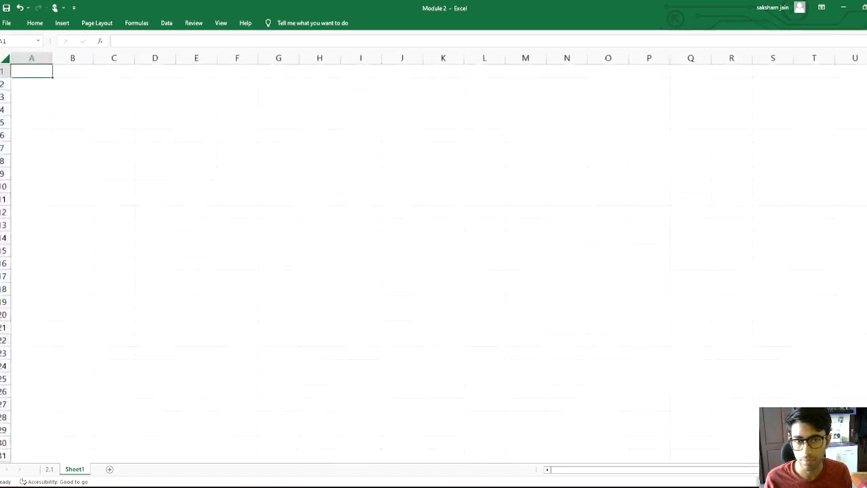
{"action": "scroll", "coordinate": [400, 288], "scroll_direction": "up", "scroll_amount": 2}
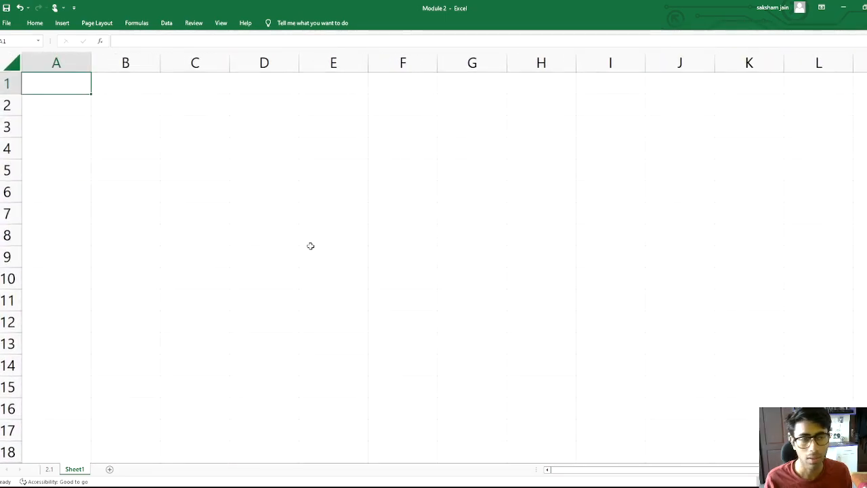
Enter the header Sr No. in cell A1 of the new sheet
{"action": "double_click", "coordinate": [58, 90]}
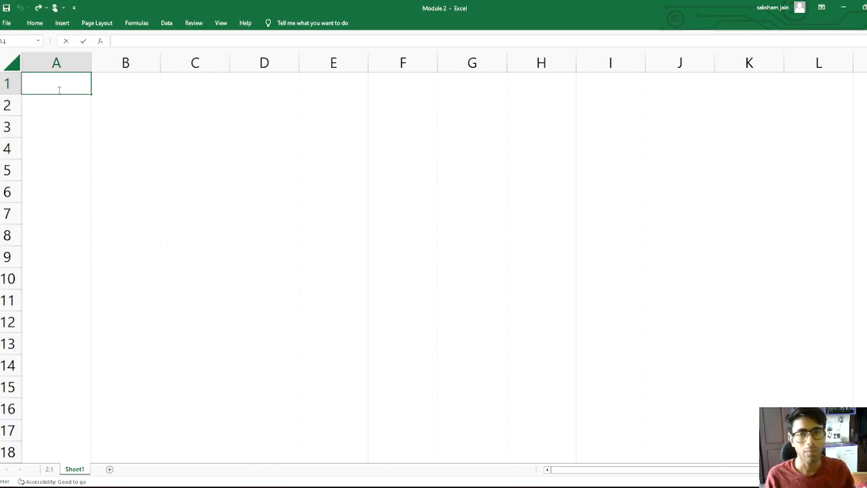
{"action": "type", "text": "Serial"}
{"action": "key", "text": "BackSpace"}
{"action": "key", "text": "BackSpace"}
{"action": "key", "text": "BackSpace"}
{"action": "key", "text": "BackSpace"}
{"action": "key", "text": "BackSpace"}
{"action": "type", "text": "r No."}
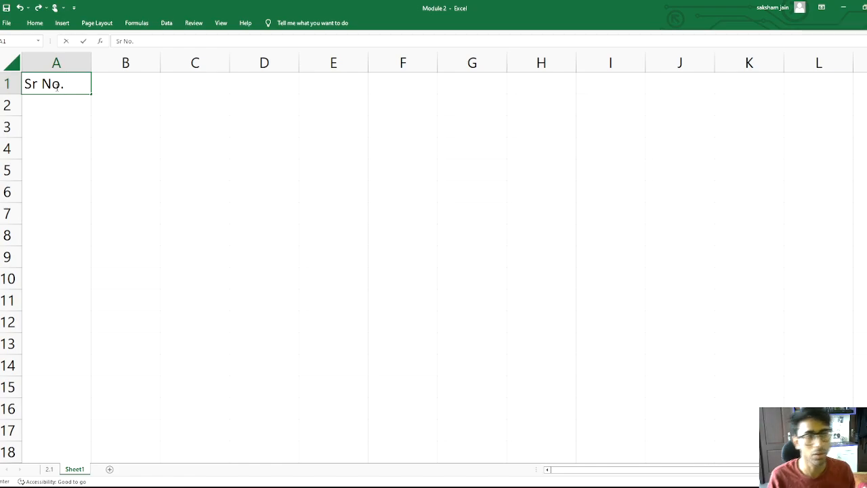
Enter the serial numbers 1 to 5 in cells A2 to A6 under the Sr No. header
{"action": "left_click", "coordinate": [65, 104]}
{"action": "type", "text": "1"}
{"action": "left_click", "coordinate": [60, 128]}
{"action": "type", "text": "2"}
{"action": "left_click", "coordinate": [61, 150]}
{"action": "type", "text": "3"}
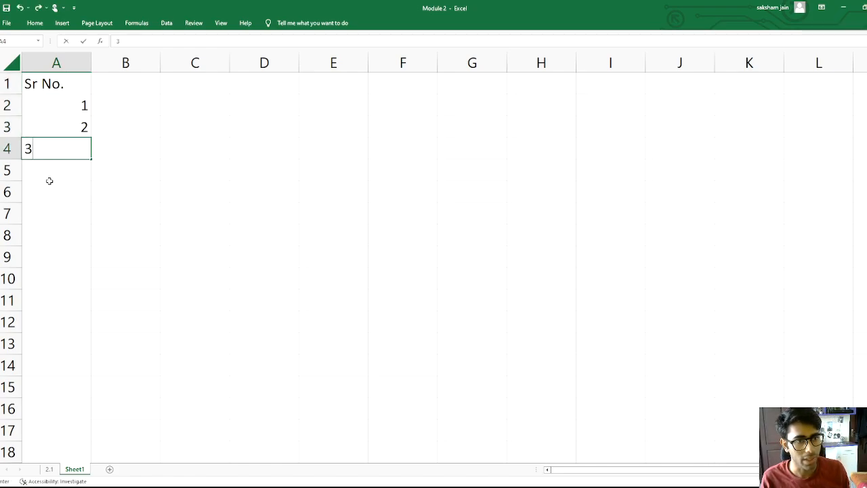
{"action": "left_click", "coordinate": [51, 192]}
{"action": "type", "text": "4"}
{"action": "key", "text": "BackSpace"}
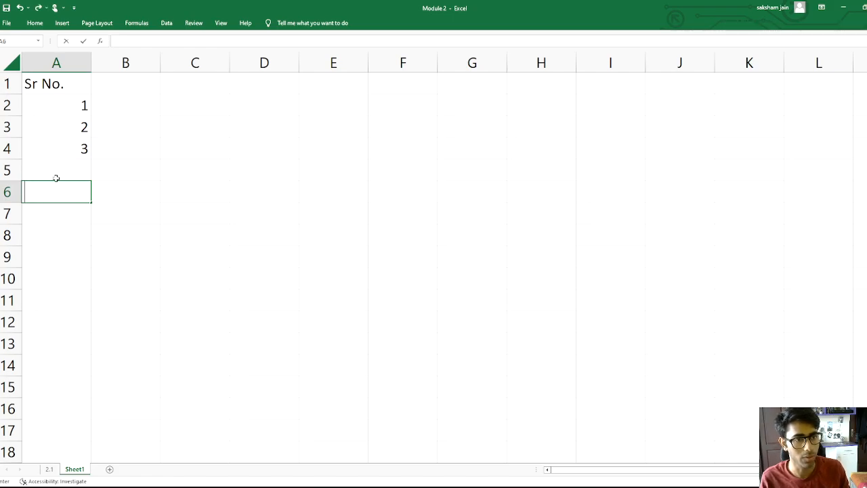
{"action": "left_click", "coordinate": [61, 169]}
{"action": "type", "text": "4"}
{"action": "left_click", "coordinate": [55, 194]}
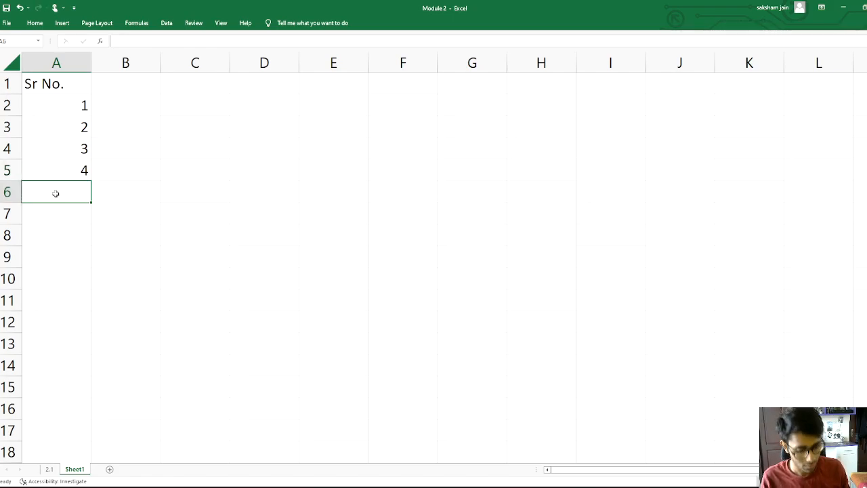
{"action": "type", "text": "5"}
{"action": "key", "text": "Return"}
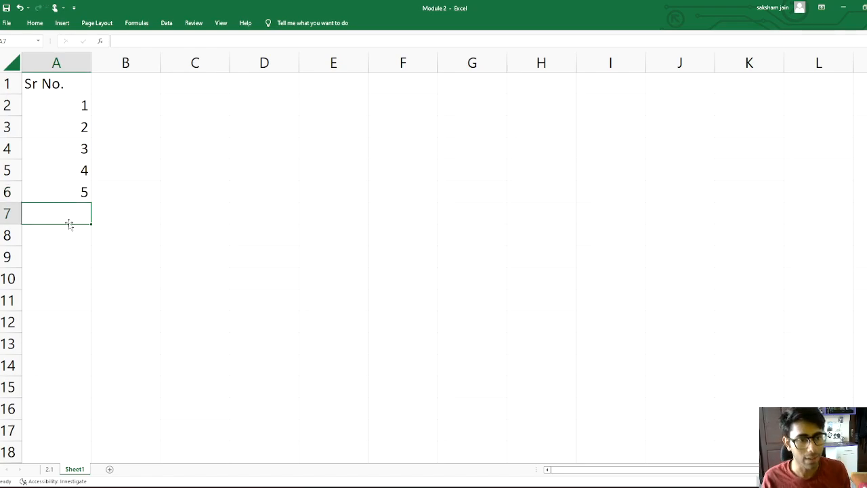
Enter the formula =A6 + 1 in cell A7 to continue the numbering
{"action": "double_click", "coordinate": [72, 214]}
{"action": "type", "text": "="}
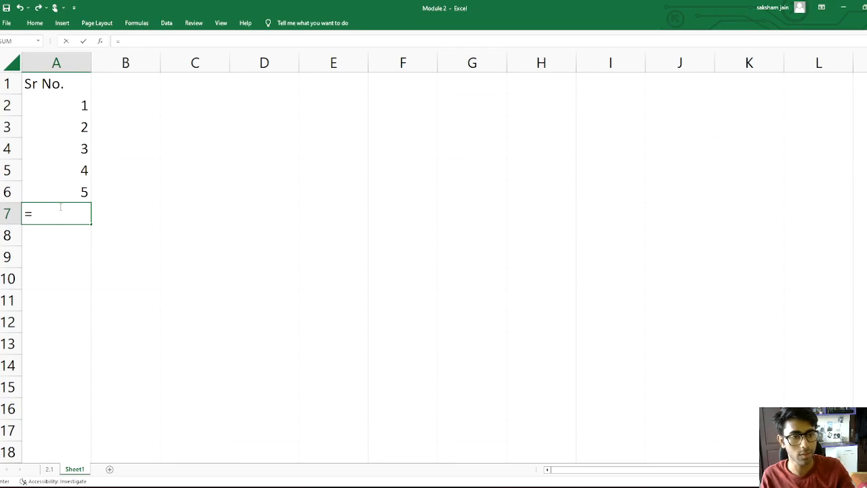
{"action": "type", "text": "A6"}
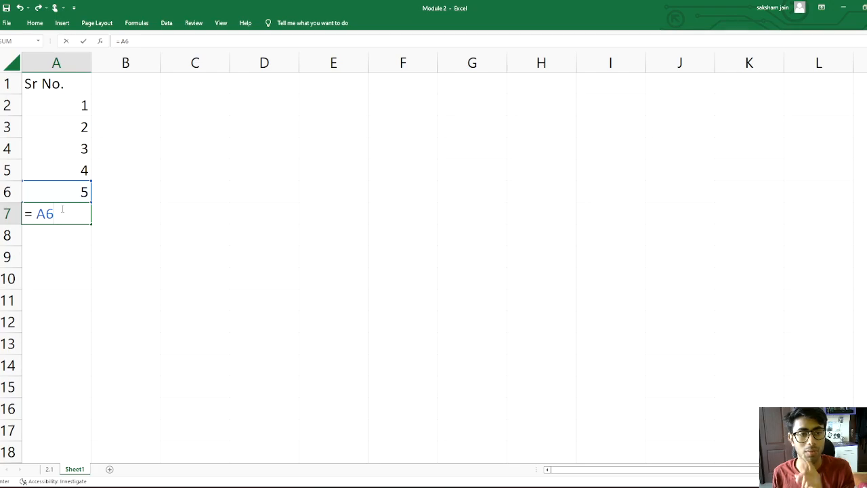
{"action": "type", "text": "+ 1"}
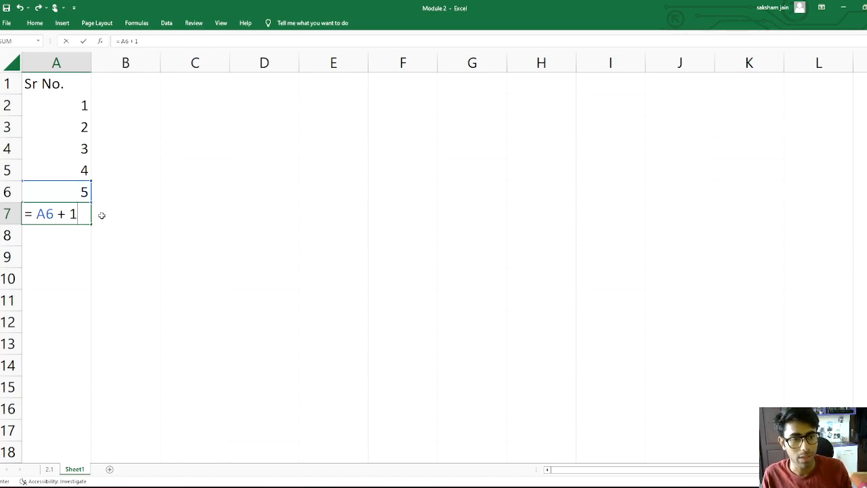
{"action": "key", "text": "Return"}
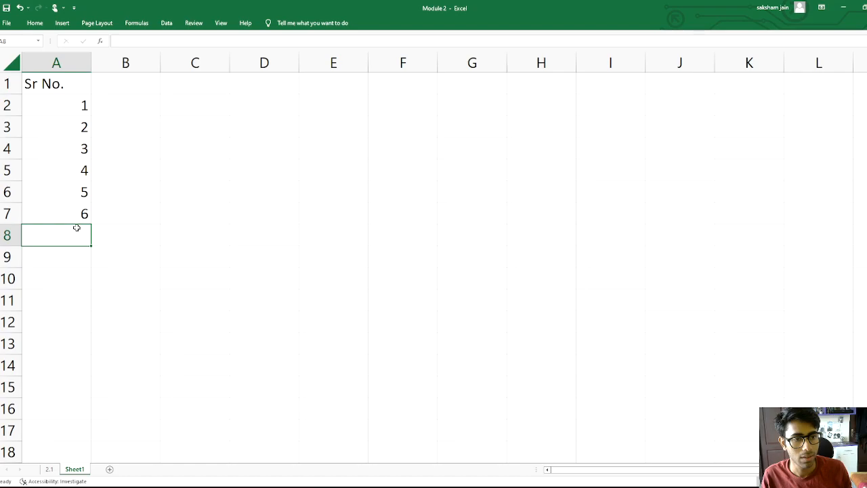
Copy the A7 formula into A8 and open A8 to inspect its adjusted reference
{"action": "left_click", "coordinate": [83, 214]}
{"action": "key", "text": "ctrl+c"}
{"action": "left_click", "coordinate": [76, 249]}
{"action": "left_click", "coordinate": [76, 238]}
{"action": "key", "text": "ctrl+v"}
{"action": "double_click", "coordinate": [76, 236]}
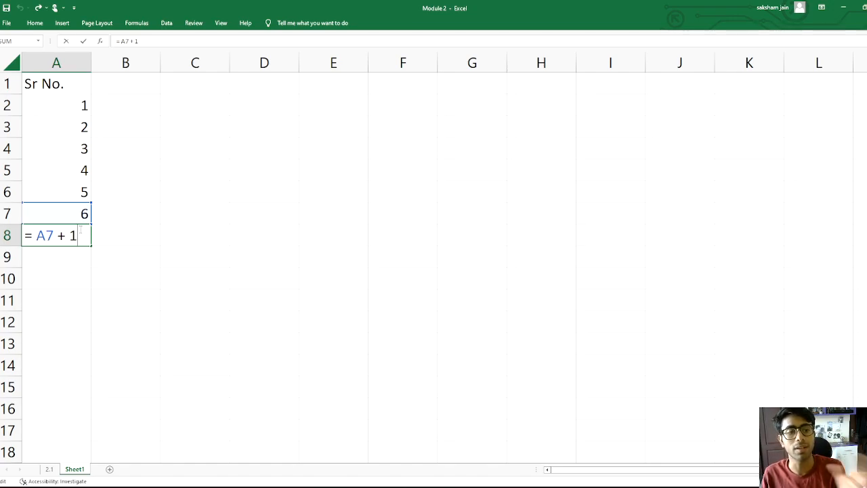
{"action": "left_click", "coordinate": [115, 243]}
{"action": "left_click", "coordinate": [72, 253]}
{"action": "left_click", "coordinate": [79, 235]}
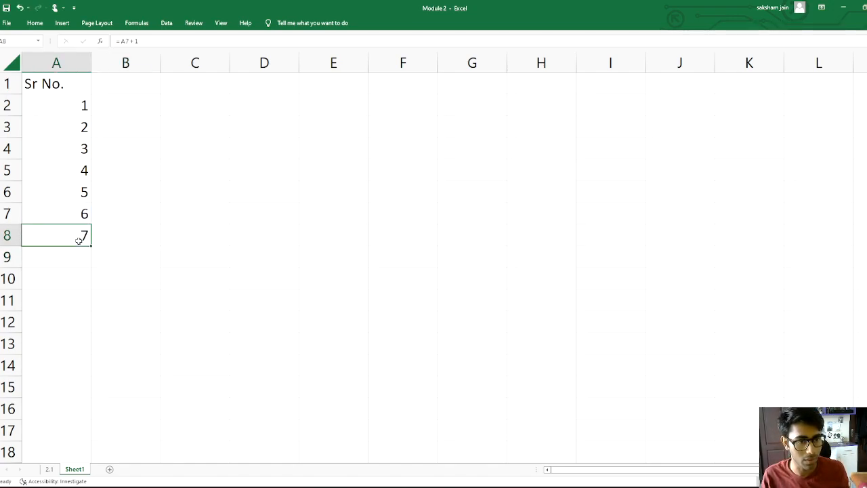
Paste the copied formula into each cell down column A through row 18
{"action": "key", "text": "ctrl+c"}
{"action": "left_click", "coordinate": [78, 256]}
{"action": "key", "text": "ctrl+v"}
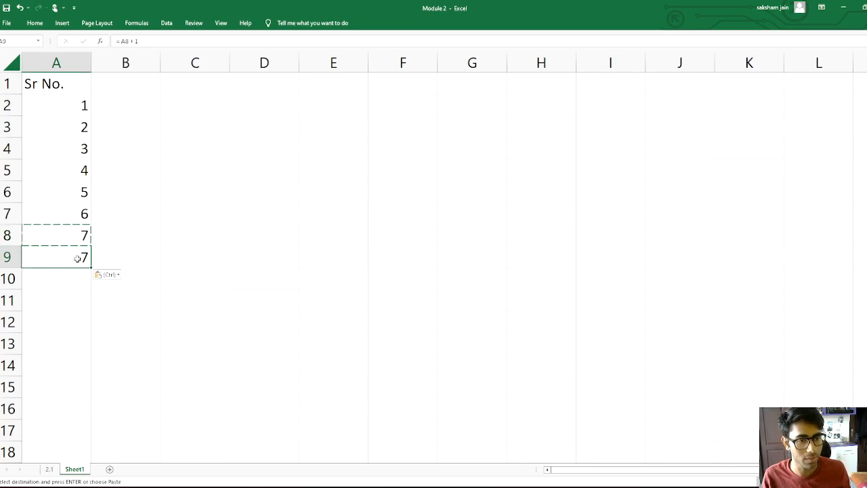
{"action": "left_click", "coordinate": [70, 282]}
{"action": "key", "text": "ctrl+v"}
{"action": "left_click", "coordinate": [69, 300]}
{"action": "key", "text": "ctrl+v"}
{"action": "left_click", "coordinate": [68, 321]}
{"action": "key", "text": "ctrl+v"}
{"action": "left_click", "coordinate": [64, 343]}
{"action": "key", "text": "ctrl+v"}
{"action": "left_click", "coordinate": [61, 365]}
{"action": "left_click", "coordinate": [62, 387]}
{"action": "key", "text": "ctrl+v"}
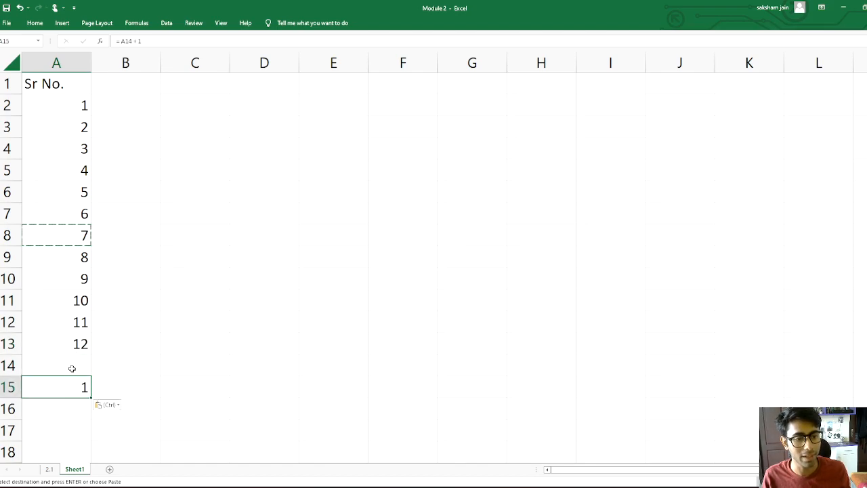
{"action": "left_click", "coordinate": [72, 366]}
{"action": "key", "text": "ctrl+v"}
{"action": "left_click", "coordinate": [80, 409]}
{"action": "key", "text": "ctrl+v"}
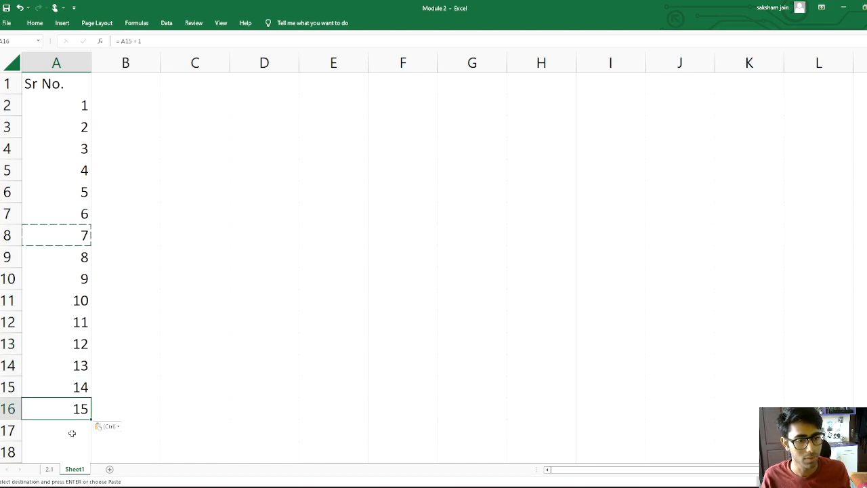
{"action": "left_click", "coordinate": [72, 446]}
{"action": "key", "text": "ctrl+v"}
{"action": "left_click", "coordinate": [72, 434]}
{"action": "key", "text": "ctrl+v"}
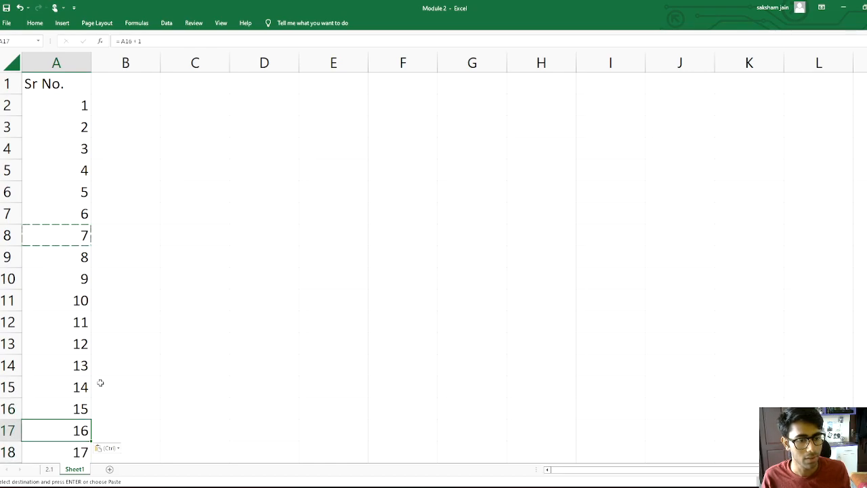
Clear the serial numbers from A3 to A18, keeping only the 1 in A2
{"action": "left_click_drag", "start_coordinate": [66, 127], "coordinate": [62, 451]}
{"action": "key", "text": "BackSpace"}
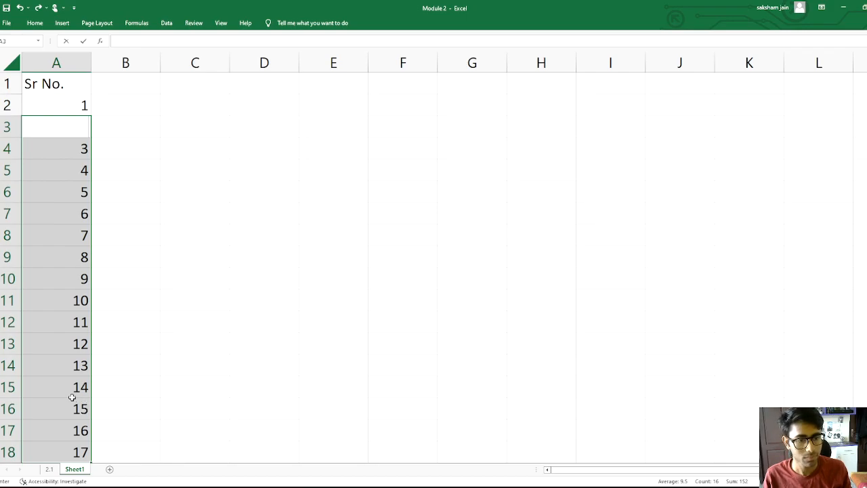
{"action": "left_click", "coordinate": [140, 377]}
{"action": "left_click_drag", "start_coordinate": [62, 160], "coordinate": [61, 451]}
{"action": "key", "text": "Delete"}
{"action": "key", "text": "Delete"}
{"action": "left_click", "coordinate": [193, 281]}
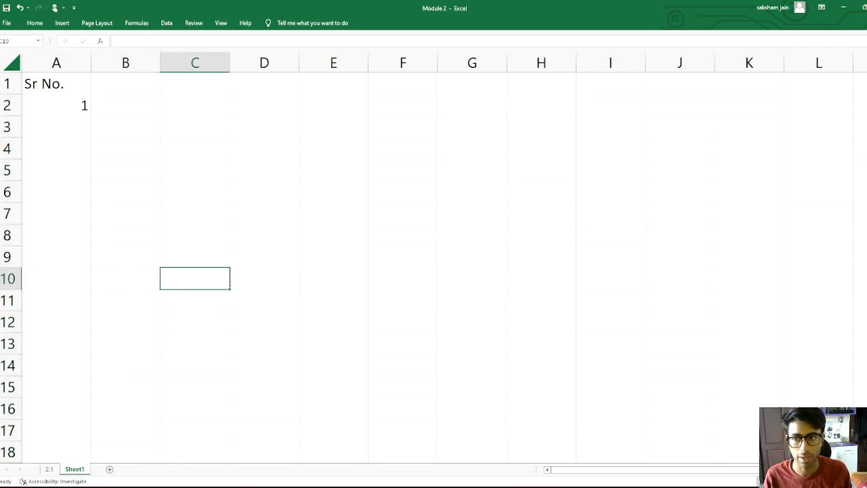
Enter the formula =A2 + 1 in cell A3
{"action": "double_click", "coordinate": [67, 128]}
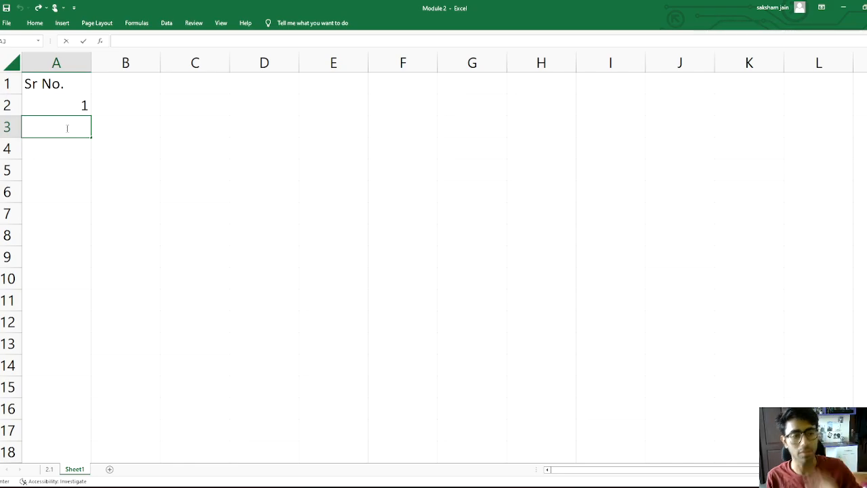
{"action": "type", "text": "="}
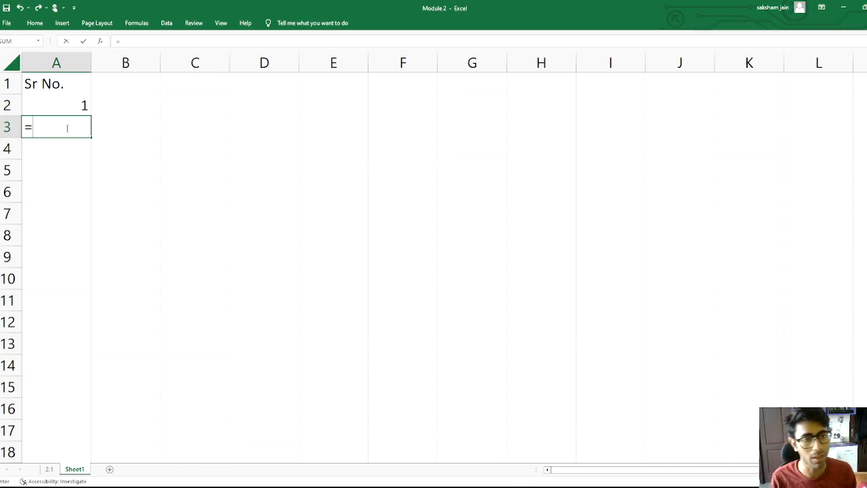
{"action": "type", "text": "A2 + 1"}
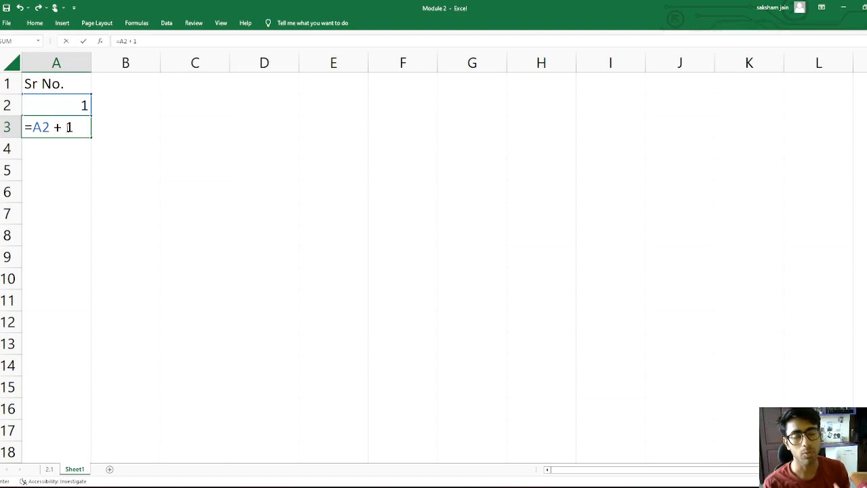
{"action": "key", "text": "Return"}
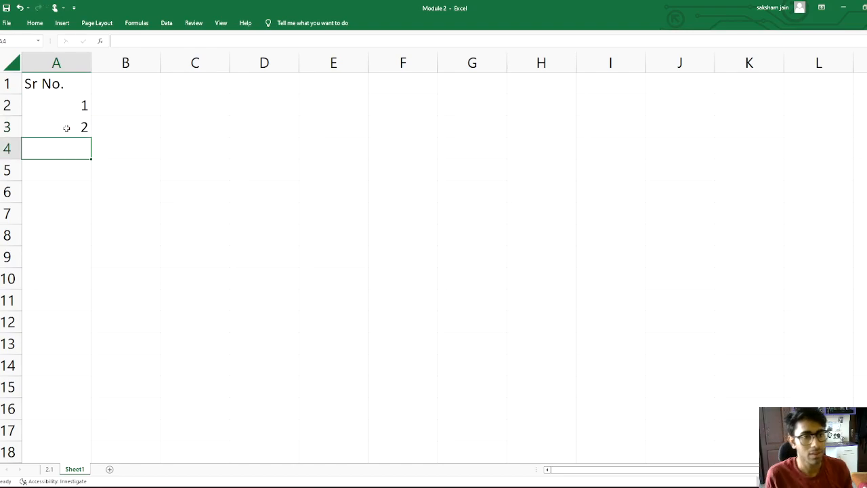
Fill the A3 formula down to A17 with the fill handle
{"action": "left_click", "coordinate": [71, 126]}
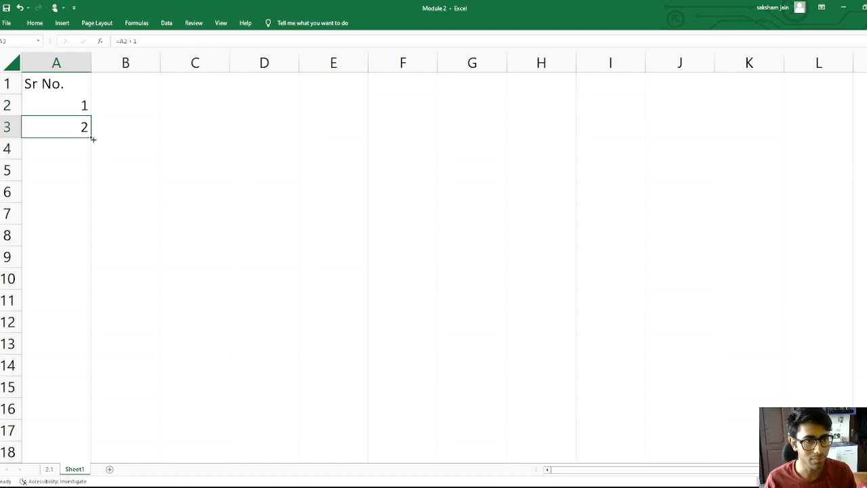
{"action": "left_click_drag", "start_coordinate": [89, 136], "coordinate": [67, 411]}
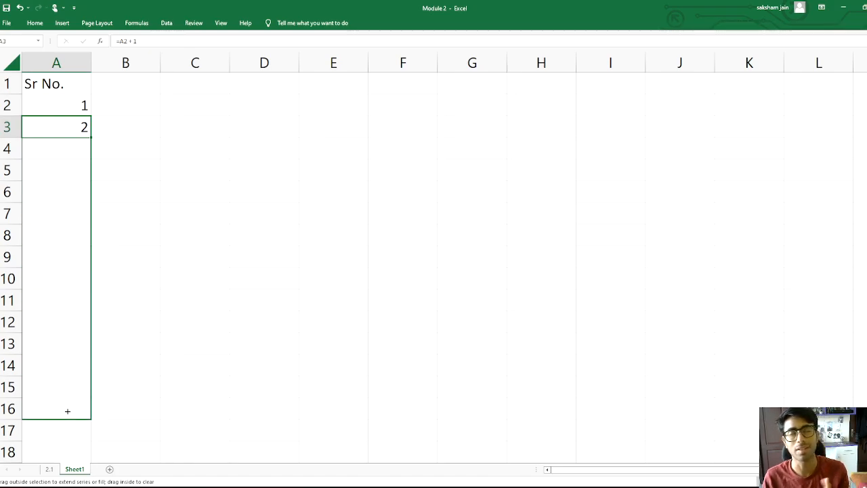
{"action": "left_click_drag", "start_coordinate": [68, 427], "coordinate": [68, 435]}
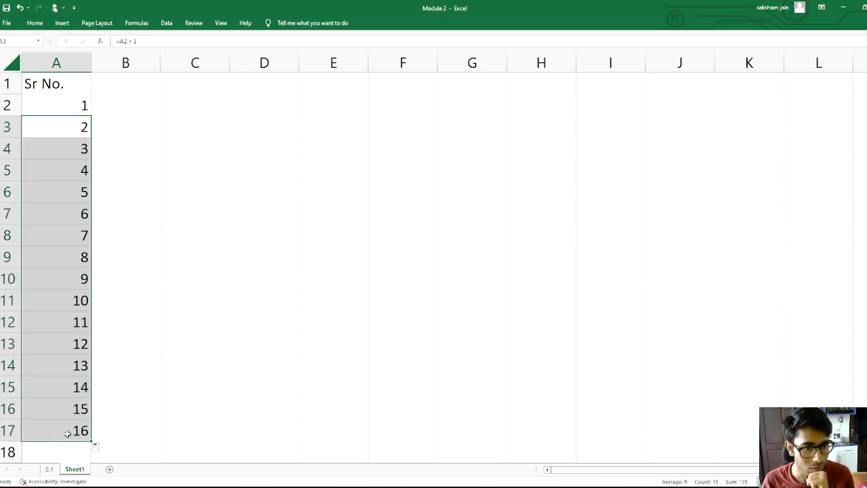
Clear cell A17 and extend the series back into A17 with the fill handle
{"action": "left_click", "coordinate": [104, 421]}
{"action": "double_click", "coordinate": [74, 422]}
{"action": "left_click", "coordinate": [80, 390]}
{"action": "key", "text": "ctrl+z"}
{"action": "left_click", "coordinate": [136, 427]}
{"action": "key", "text": "ctrl+Return"}
{"action": "key", "text": "Delete"}
{"action": "left_click", "coordinate": [75, 409]}
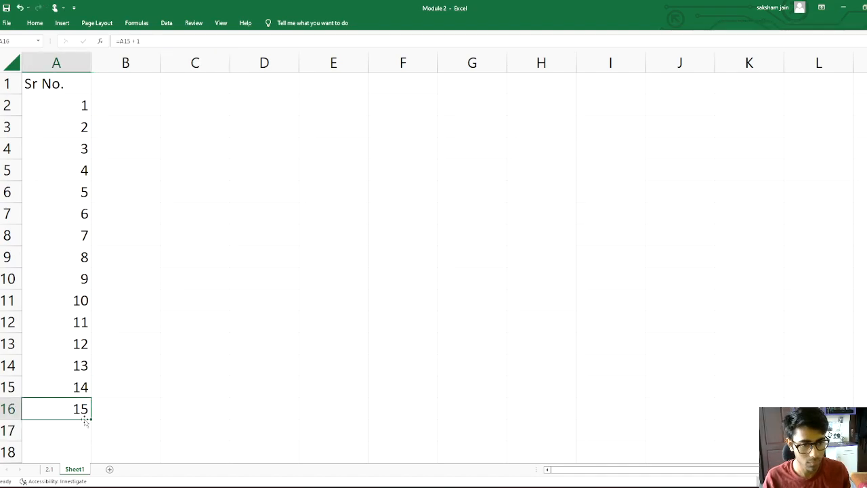
{"action": "left_click_drag", "start_coordinate": [88, 429], "coordinate": [90, 436]}
{"action": "left_click", "coordinate": [93, 437]}
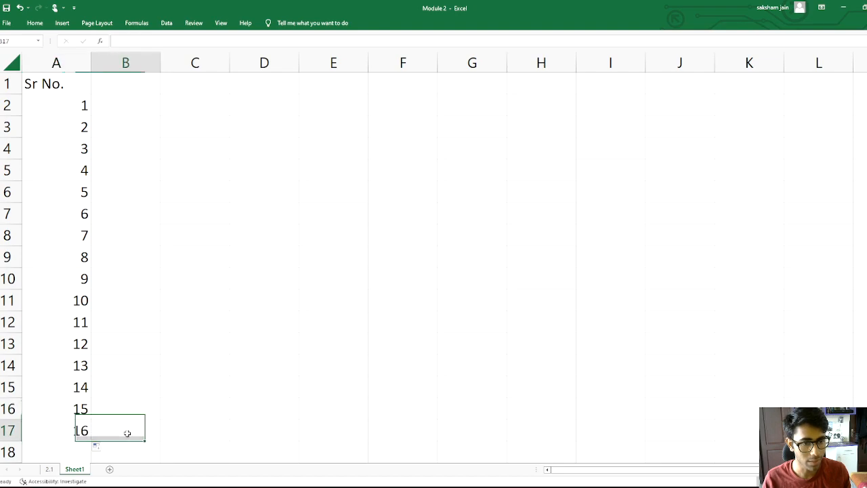
Inspect the relative formulas in several serial number cells of column A
{"action": "double_click", "coordinate": [74, 430]}
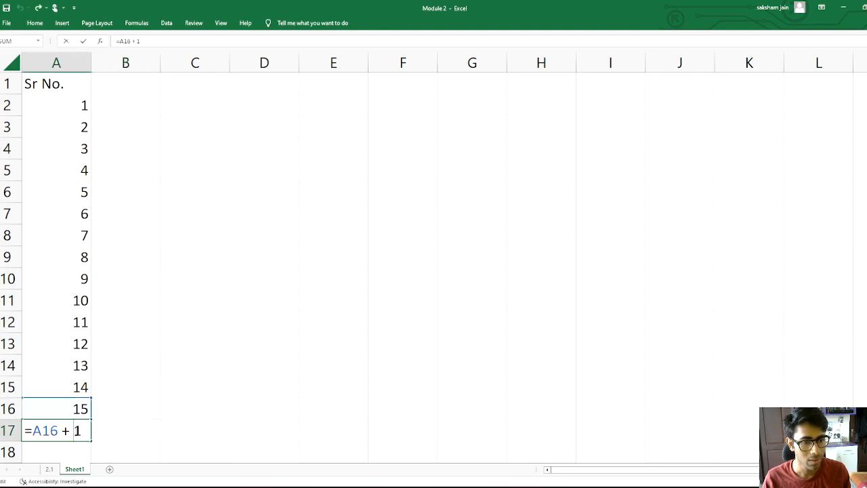
{"action": "key", "text": "Return"}
{"action": "double_click", "coordinate": [67, 344]}
{"action": "left_click", "coordinate": [65, 278]}
{"action": "double_click", "coordinate": [63, 192]}
{"action": "key", "text": "Return"}
{"action": "double_click", "coordinate": [57, 278]}
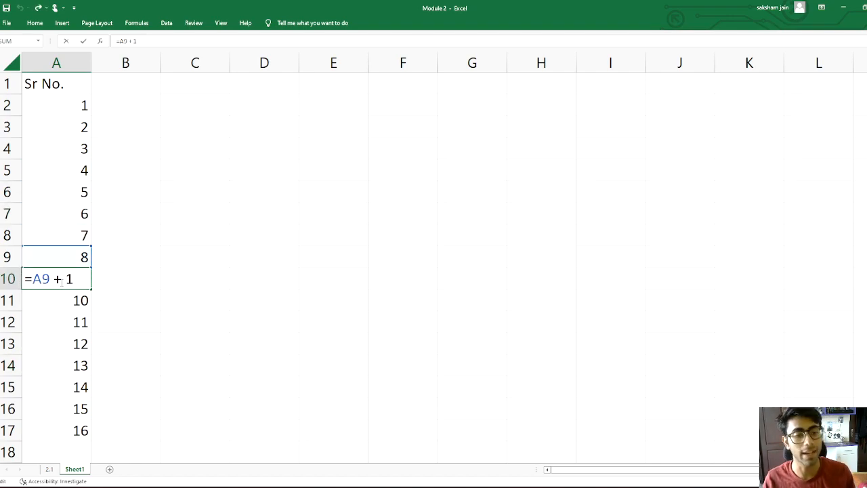
{"action": "key", "text": "Return"}
{"action": "double_click", "coordinate": [73, 365]}
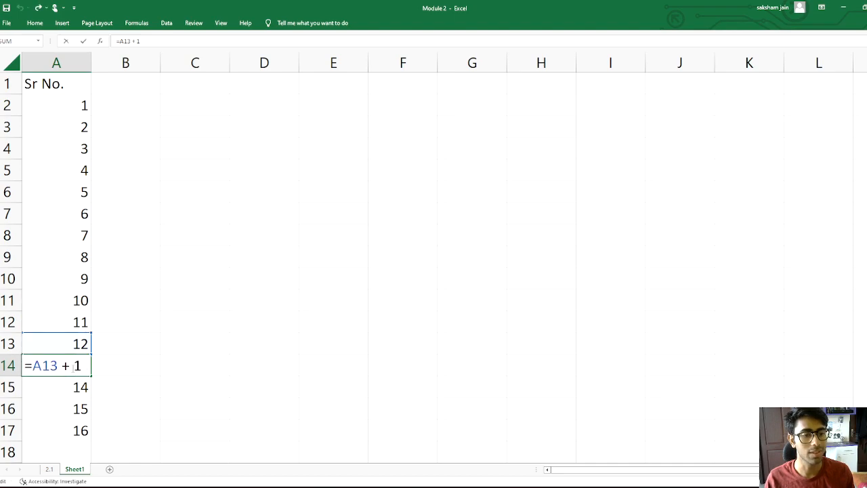
{"action": "key", "text": "Return"}
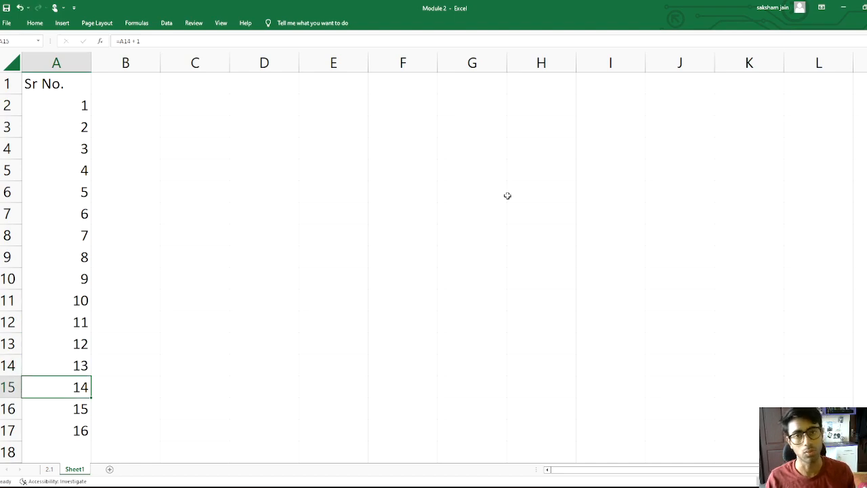
Enter a sample name in cell G4
{"action": "left_click", "coordinate": [465, 161]}
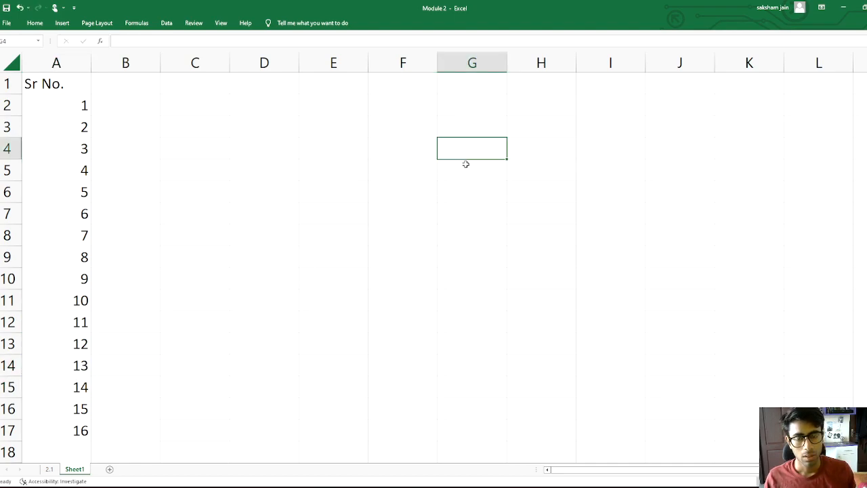
{"action": "double_click", "coordinate": [472, 149]}
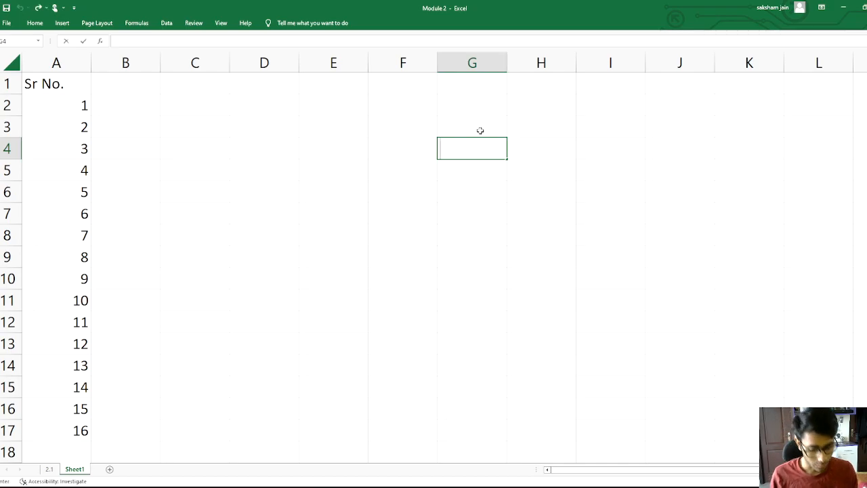
{"action": "type", "text": "Saksham"}
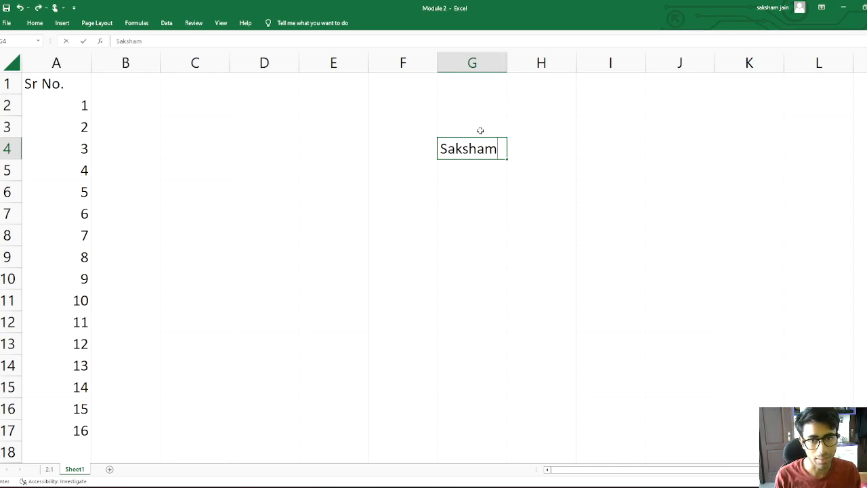
{"action": "key", "text": "Return"}
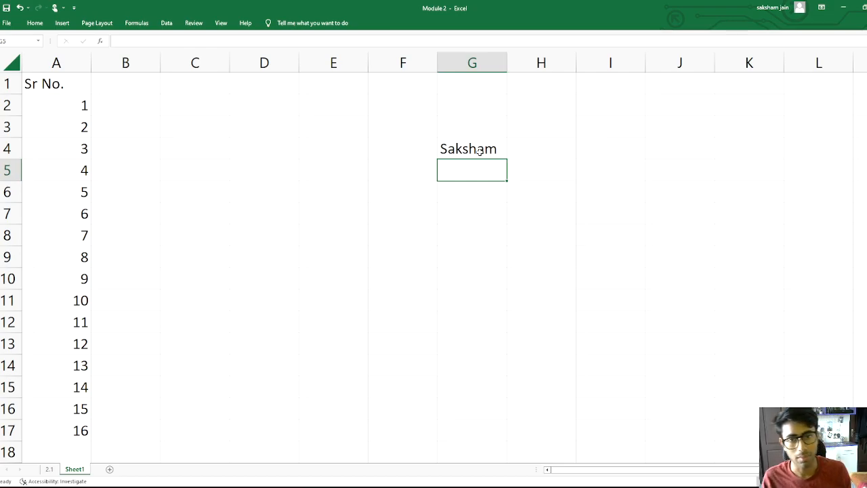
Copy the name from G4 and paste it into G5, G6 and G7
{"action": "left_click", "coordinate": [484, 146]}
{"action": "key", "text": "ctrl+c"}
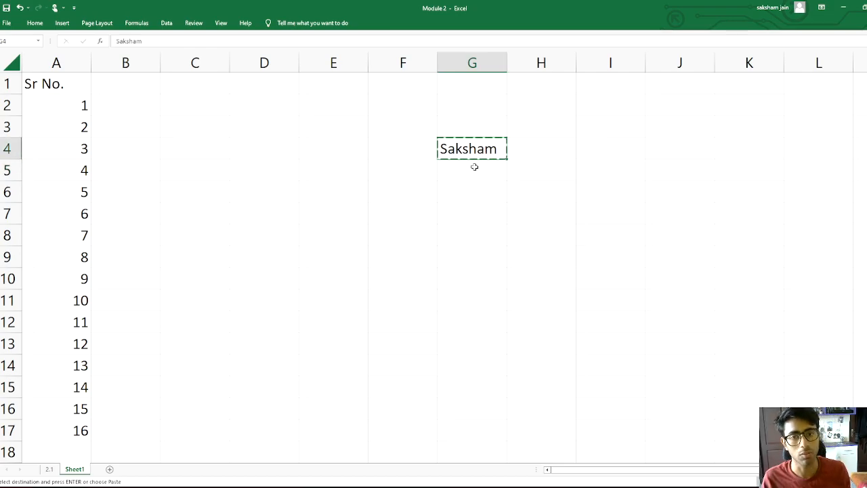
{"action": "left_click", "coordinate": [474, 169]}
{"action": "key", "text": "ctrl+v"}
{"action": "left_click", "coordinate": [473, 192]}
{"action": "key", "text": "ctrl+v"}
{"action": "left_click", "coordinate": [471, 215]}
{"action": "key", "text": "ctrl+v"}
Fill the G4:G7 names across to K16 with the fill handle and clear the whole block
{"action": "left_click", "coordinate": [603, 212]}
{"action": "left_click_drag", "start_coordinate": [457, 147], "coordinate": [474, 214]}
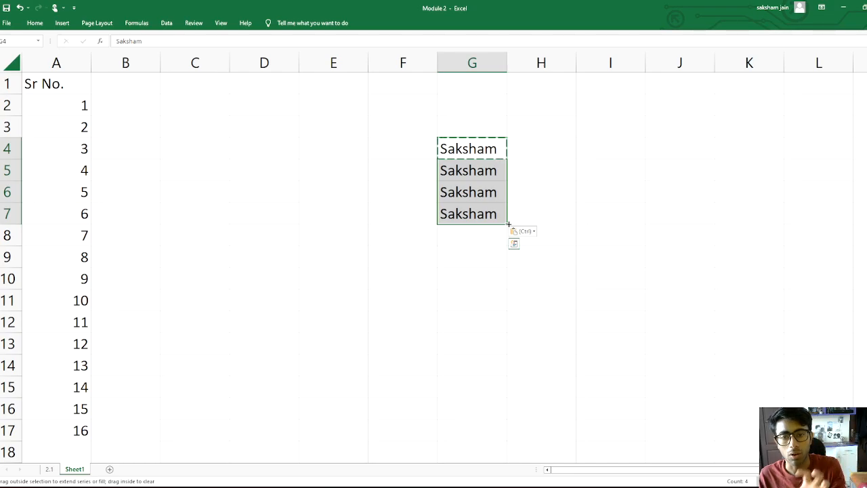
{"action": "left_click_drag", "start_coordinate": [507, 224], "coordinate": [784, 417]}
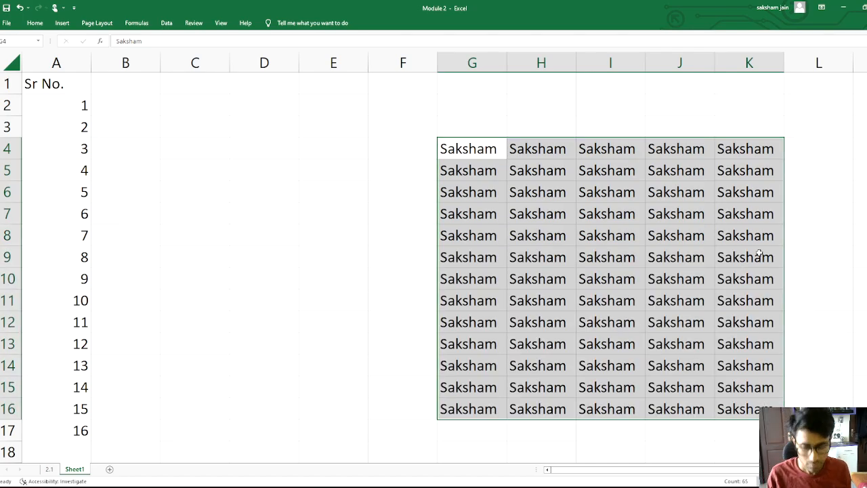
{"action": "key", "text": "Delete"}
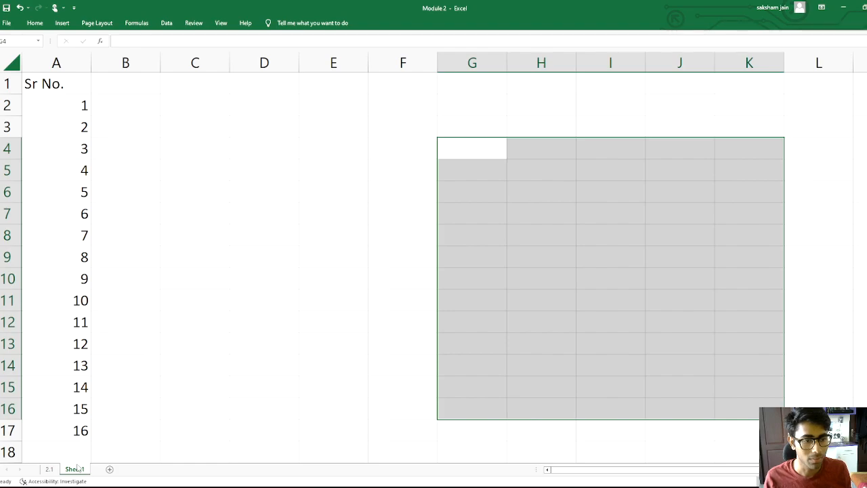
Switch back to the 2.1 budget sheet
{"action": "left_click", "coordinate": [50, 470]}
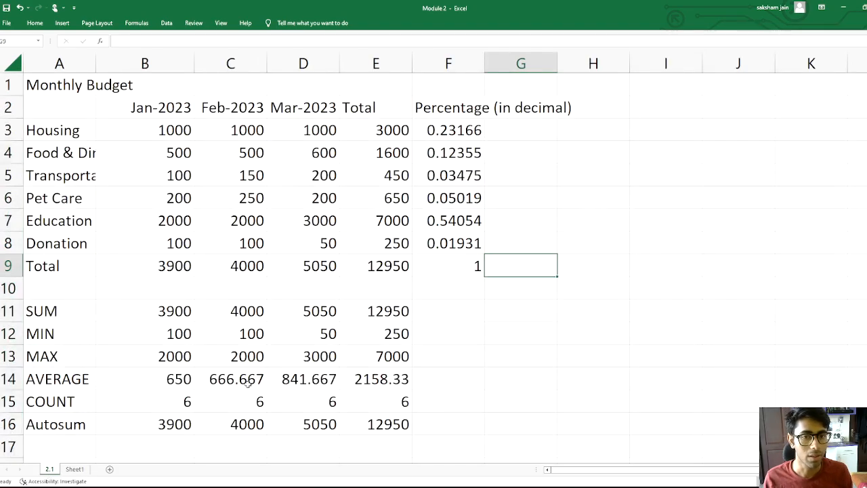